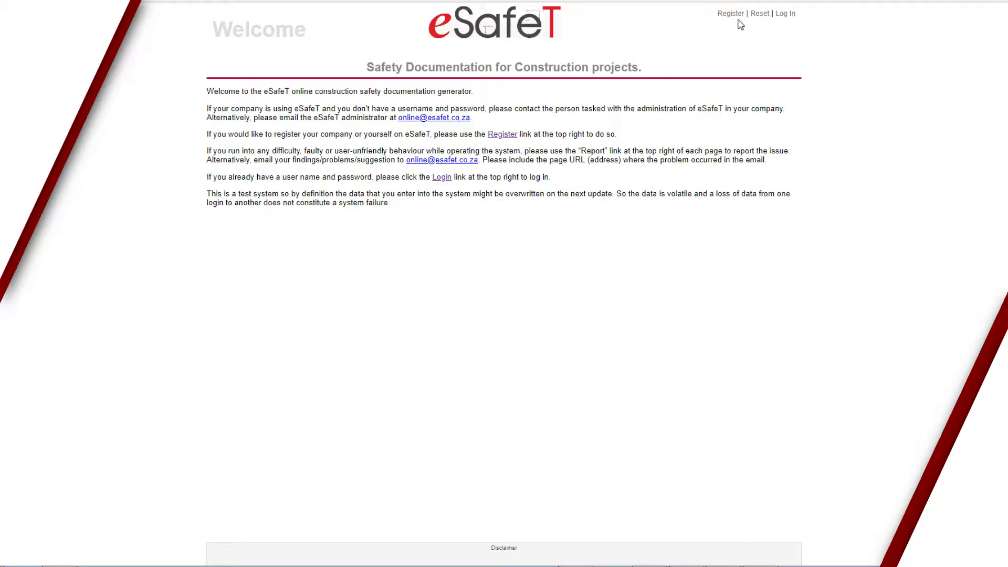
# Open the 'Create a new account' registration form from the Welcome page.
pyautogui.click(732, 14)
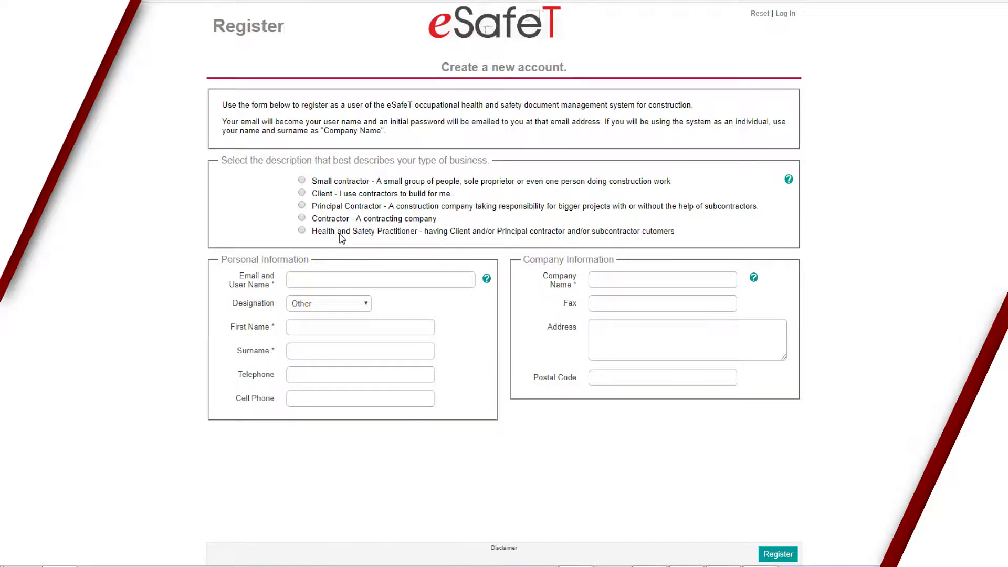
# Select Contractor as the business type and paste the user's e-mail as the user name.
pyautogui.click(789, 182)
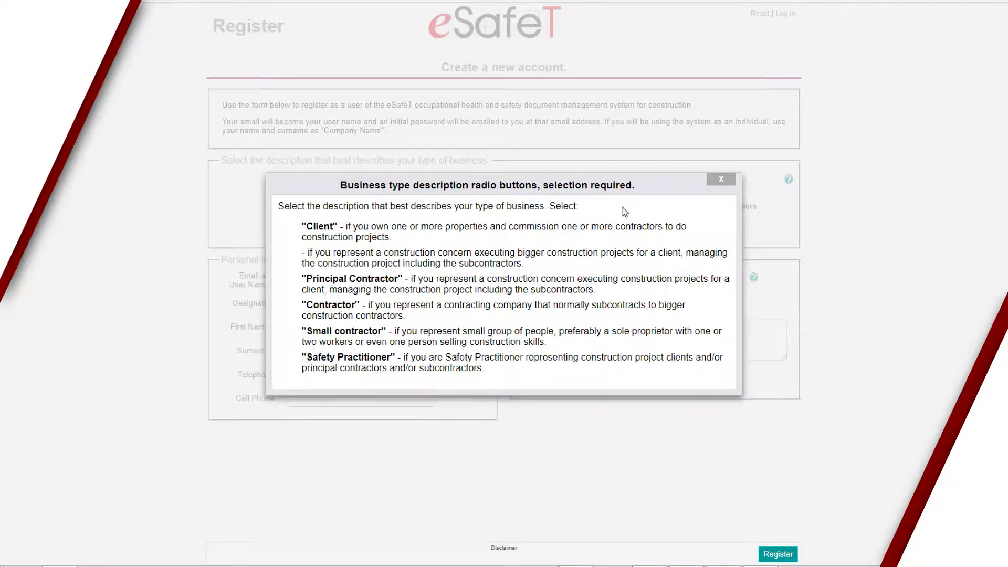
pyautogui.click(722, 182)
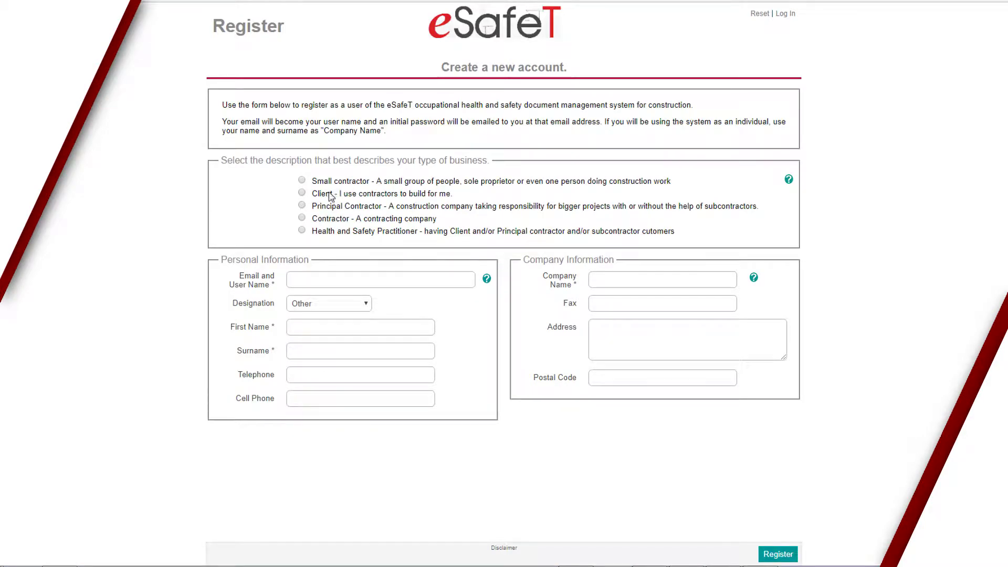
pyautogui.click(303, 218)
pyautogui.click(310, 279)
pyautogui.hotkey('ctrl', 'v')
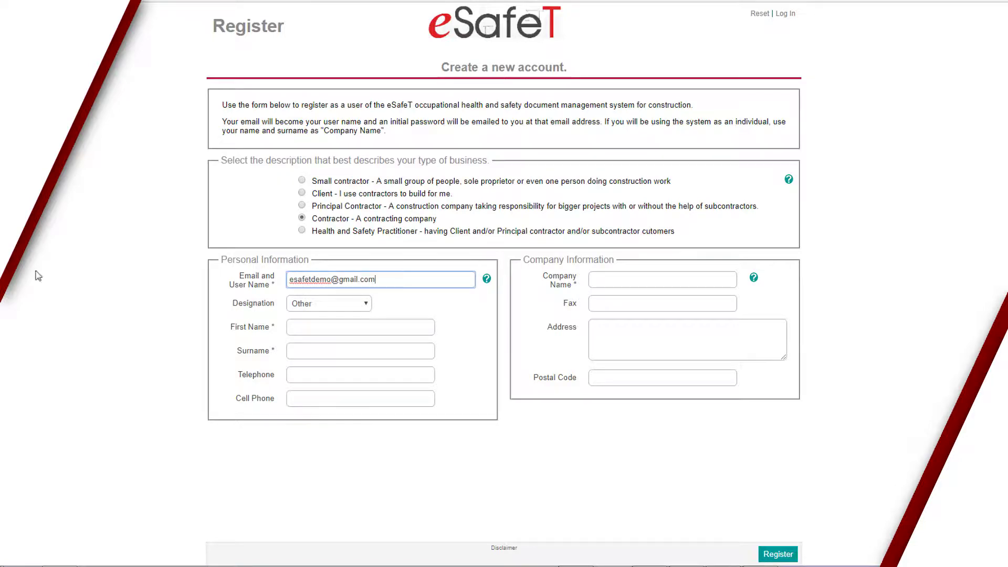
# Set the designation to Sole Proprietor and enter the user's first name and surname.
pyautogui.click(333, 307)
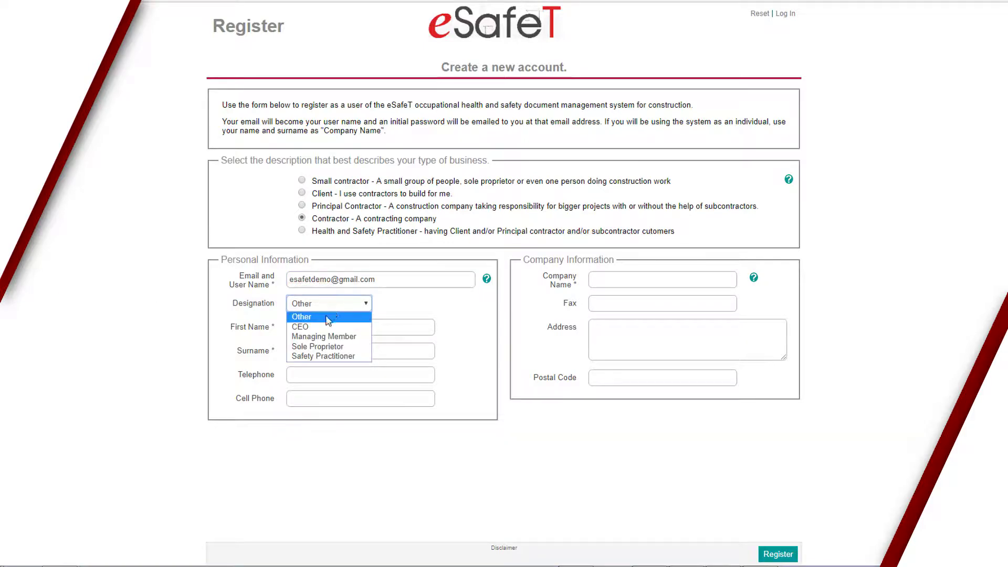
pyautogui.click(329, 347)
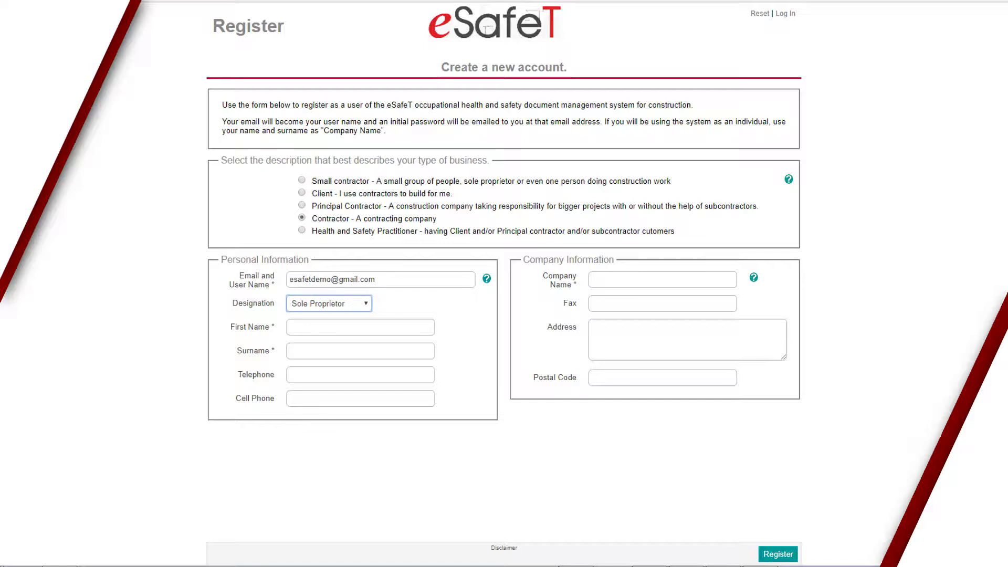
pyautogui.press('Tab')
pyautogui.write('John')
pyautogui.press('Tab')
pyautogui.write('Smith')
# Enter the user's telephone and cell phone numbers.
pyautogui.click(302, 377)
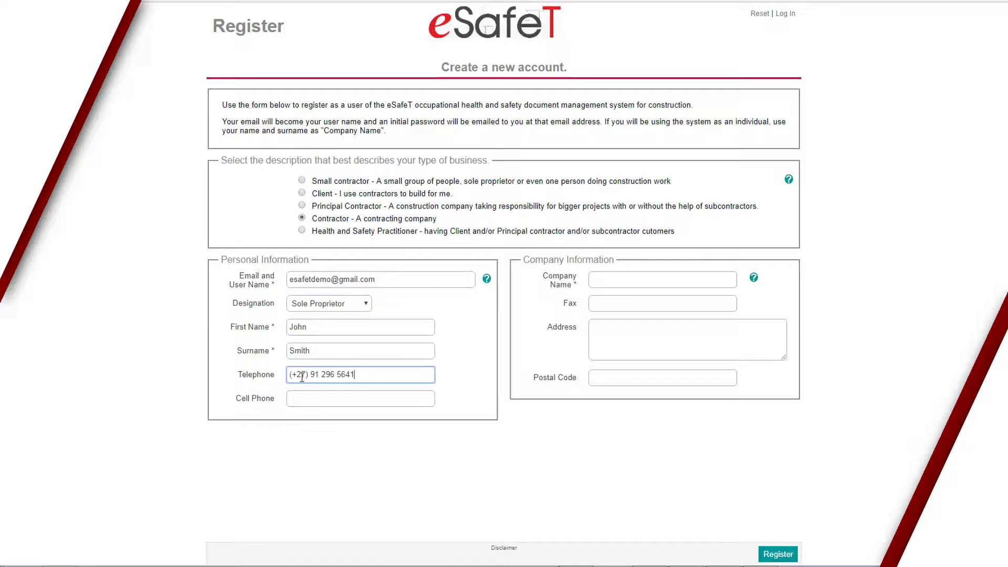
pyautogui.press('Tab')
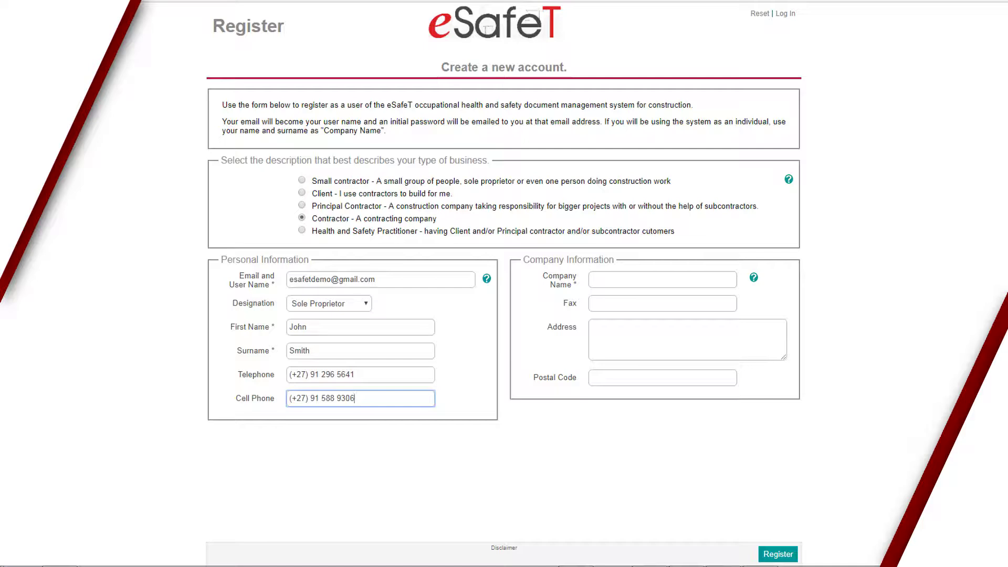
pyautogui.press('Tab')
# Enter WonderBuild as the company name and 7441 as the postal code.
pyautogui.click(617, 281)
pyautogui.write('WonderBuild')
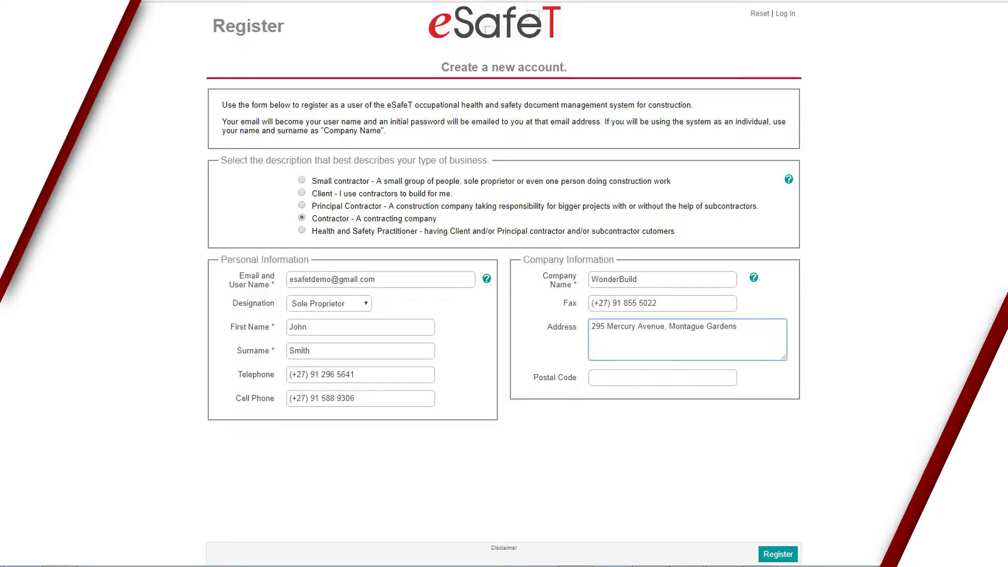
pyautogui.press('Tab')
pyautogui.write('7441')
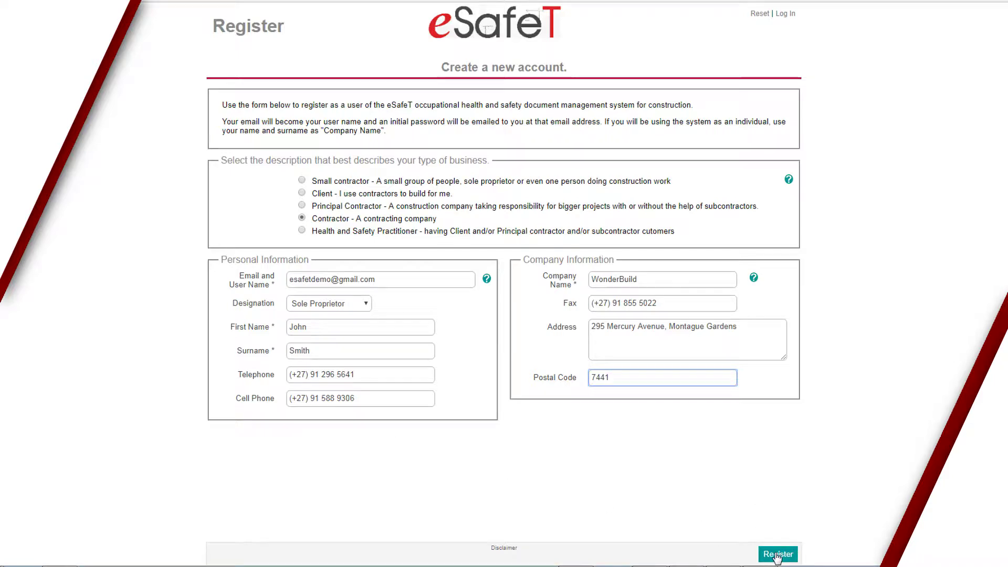
# Submit the registration and log in with the new account's password.
pyautogui.click(778, 556)
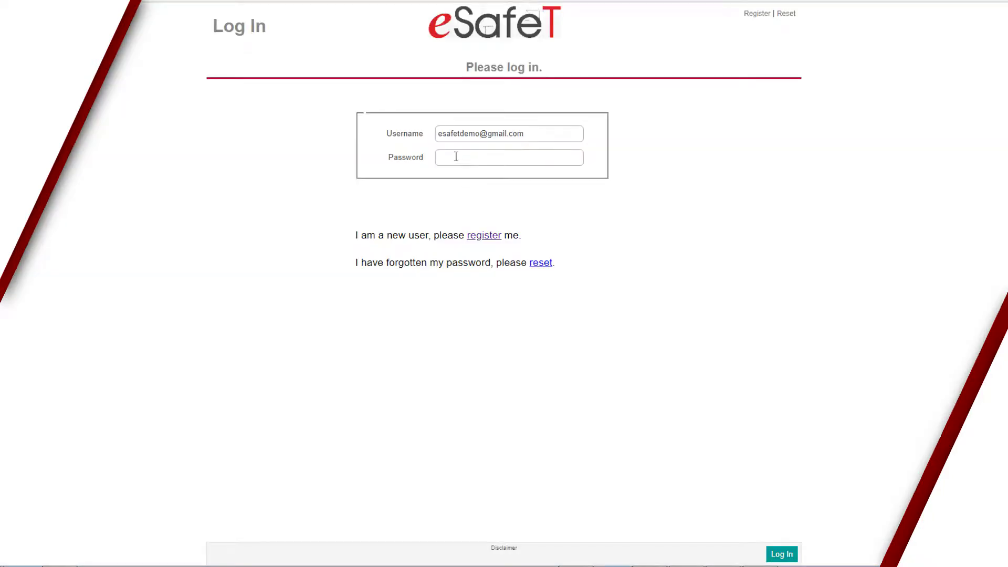
pyautogui.click(456, 157)
pyautogui.write('•••••••')
pyautogui.click(785, 555)
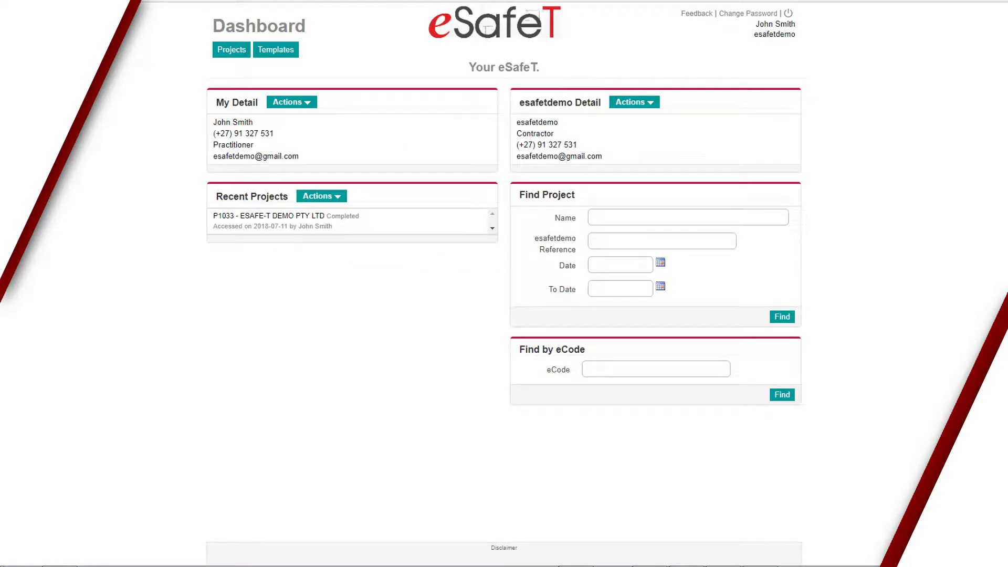
pyautogui.click(312, 103)
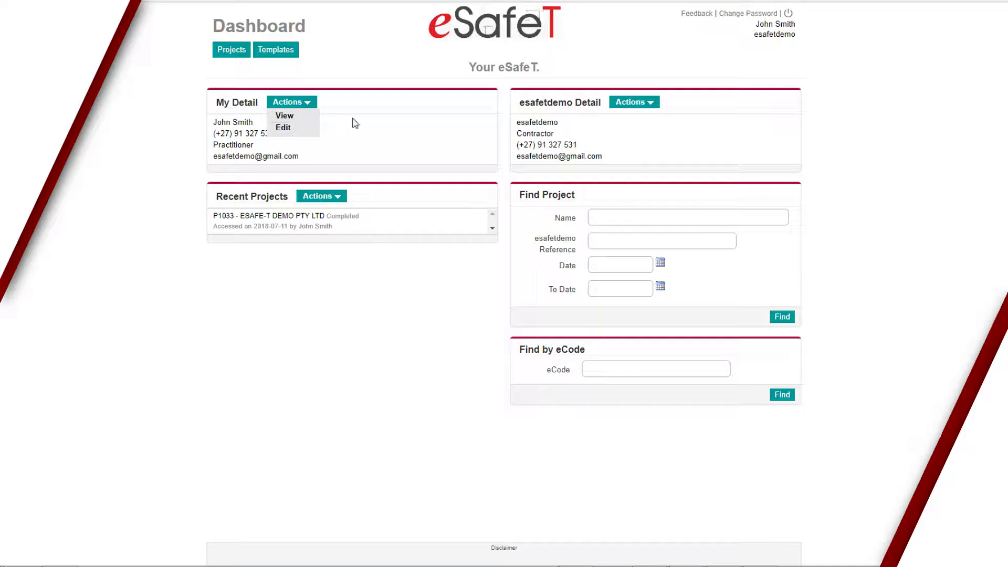
pyautogui.click(304, 131)
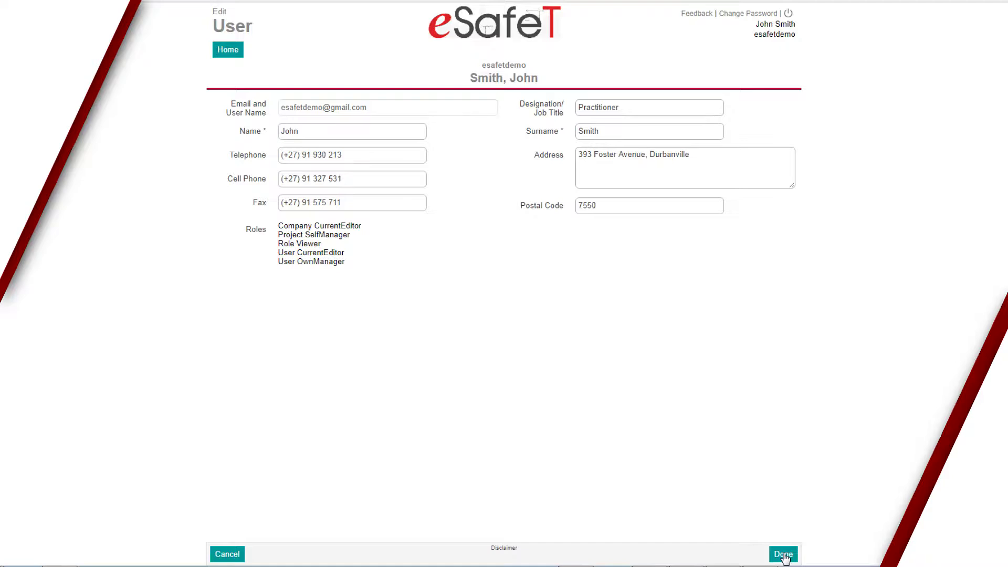
pyautogui.click(784, 555)
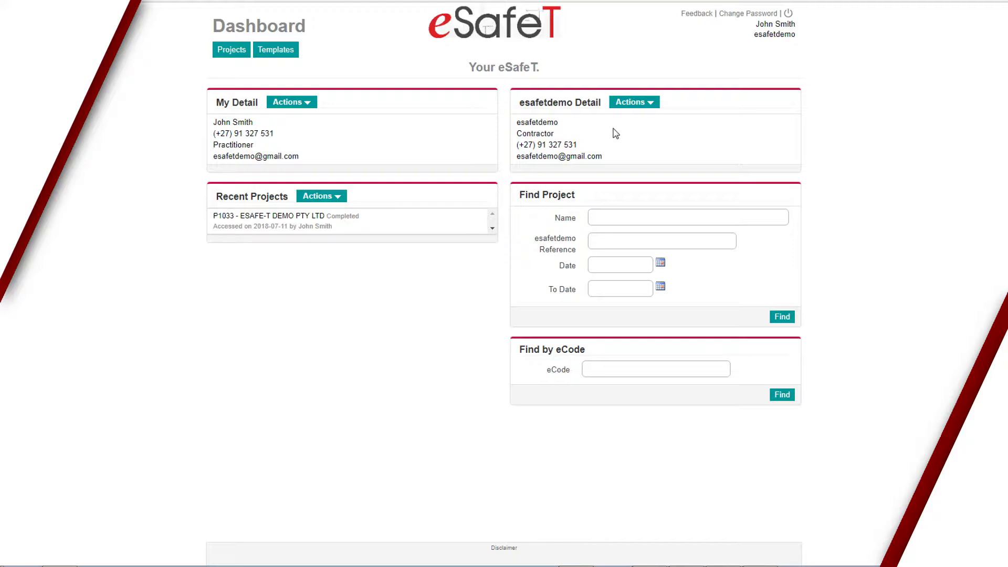
# Choose Edit from the Actions menu on the company Detail panel.
pyautogui.click(650, 104)
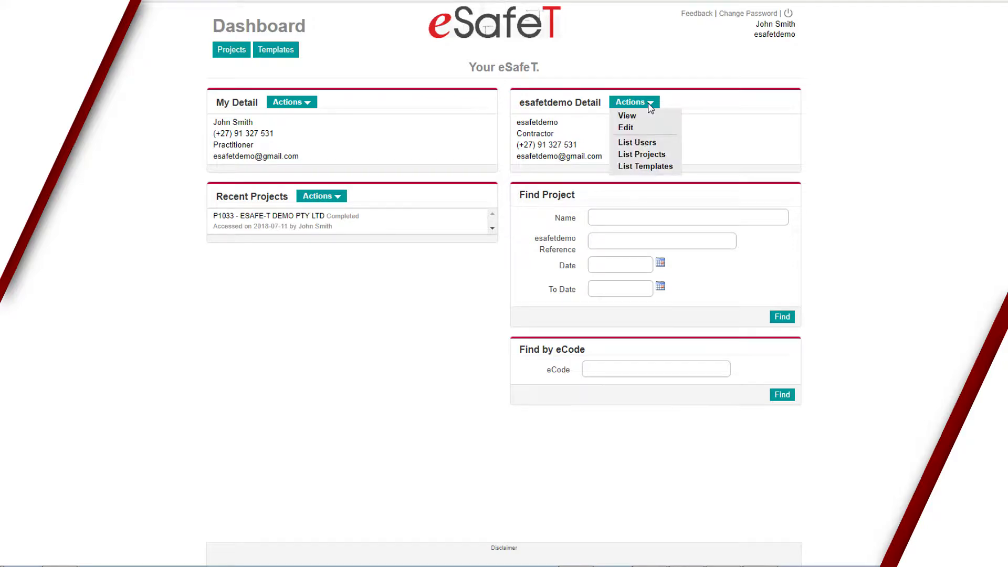
pyautogui.click(642, 130)
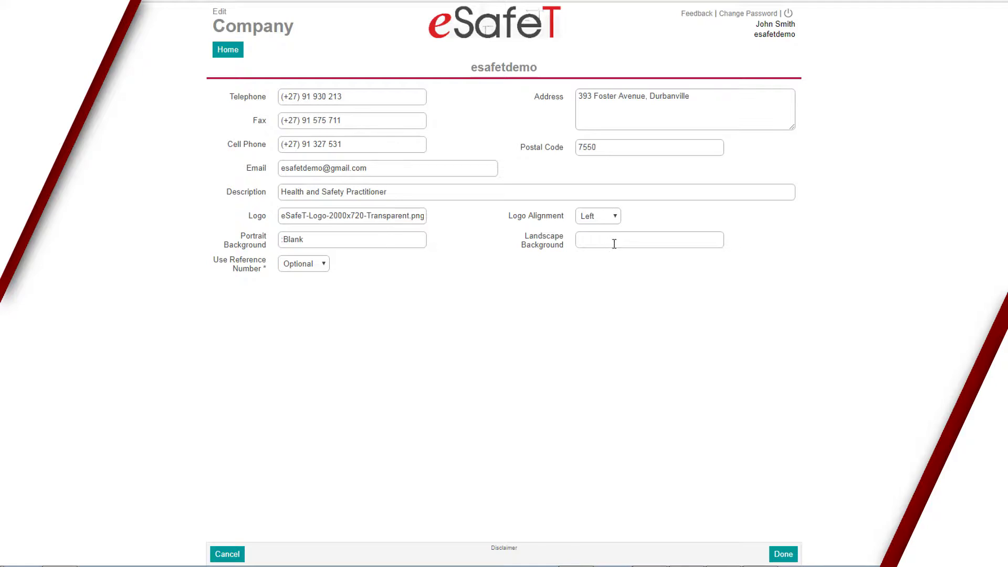
# Upload the eSafeT logo image as the company logo and keep Left alignment.
pyautogui.click(373, 217)
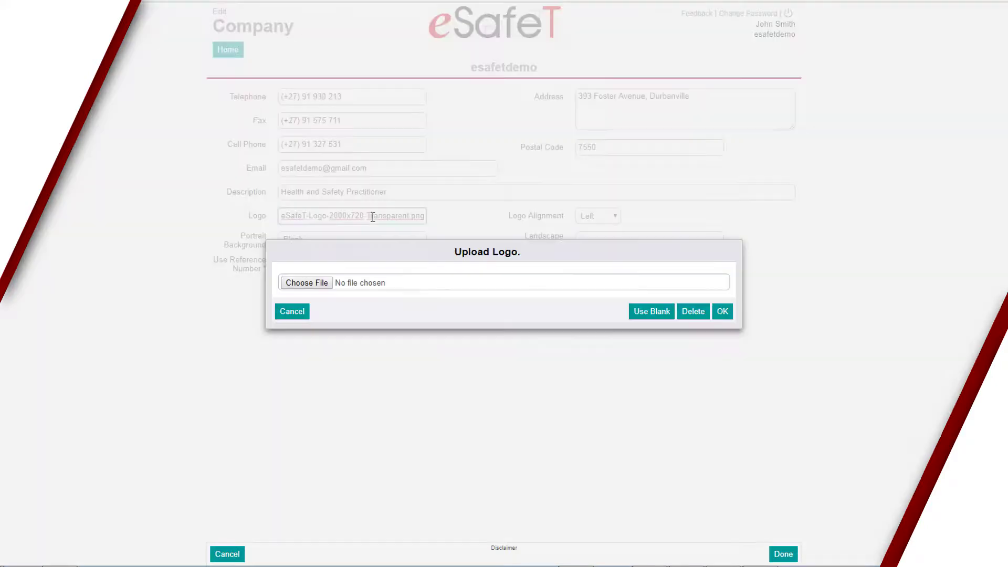
pyautogui.click(310, 290)
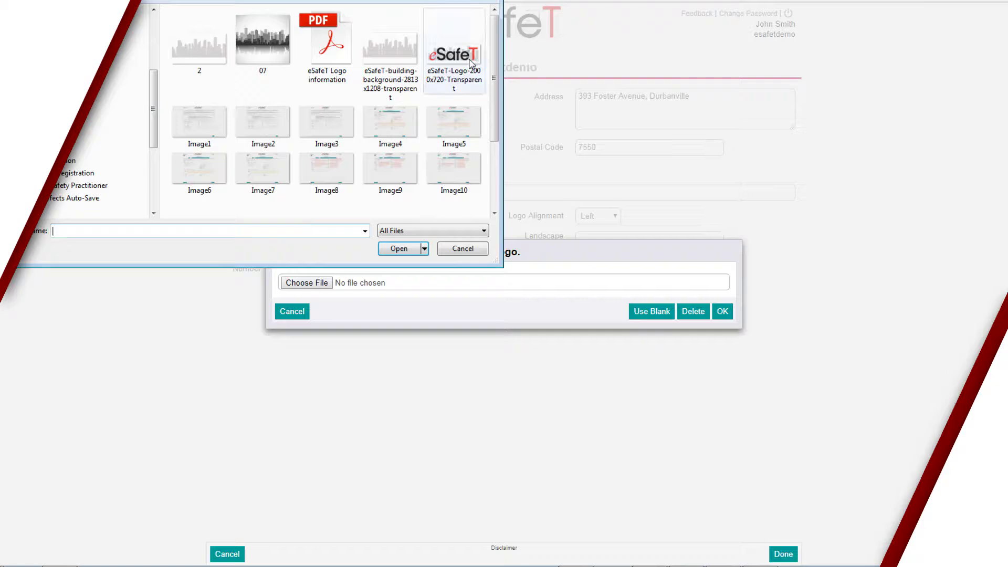
pyautogui.doubleClick(463, 64)
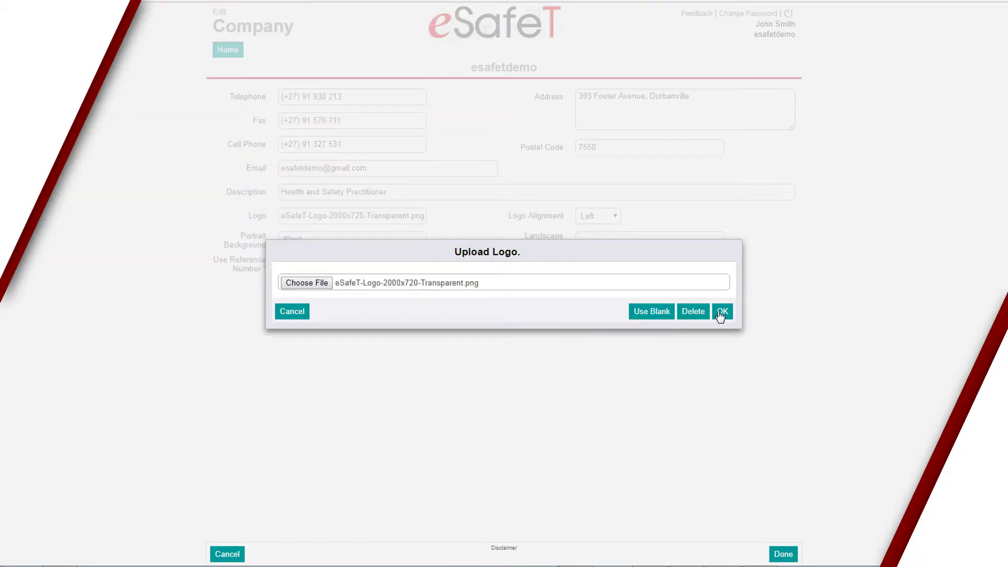
pyautogui.click(721, 313)
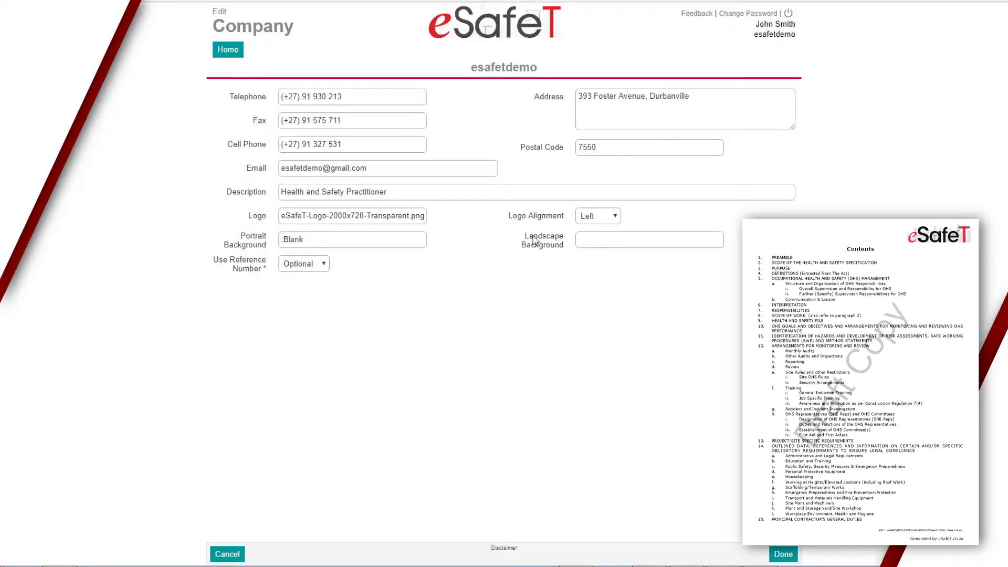
pyautogui.click(610, 221)
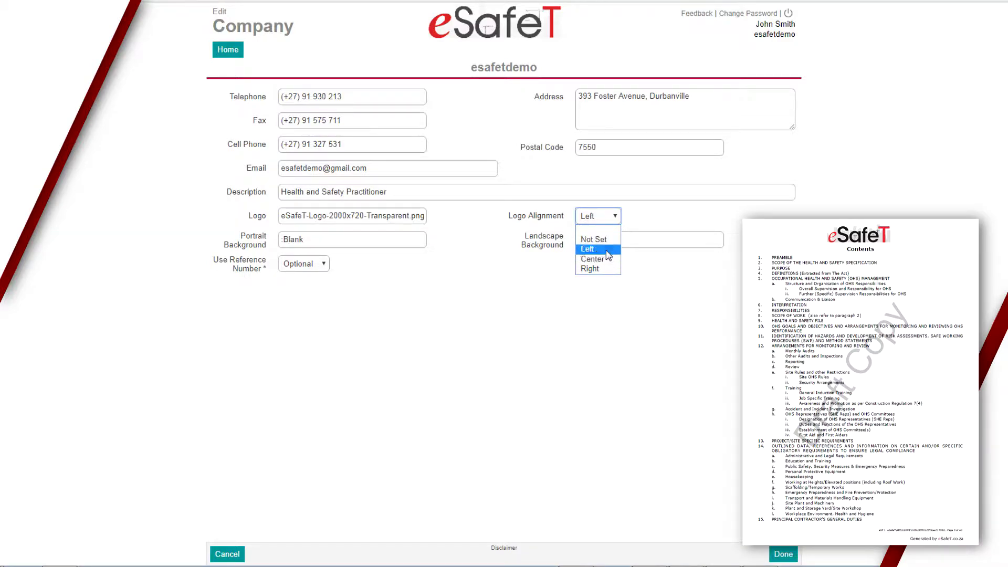
pyautogui.click(648, 272)
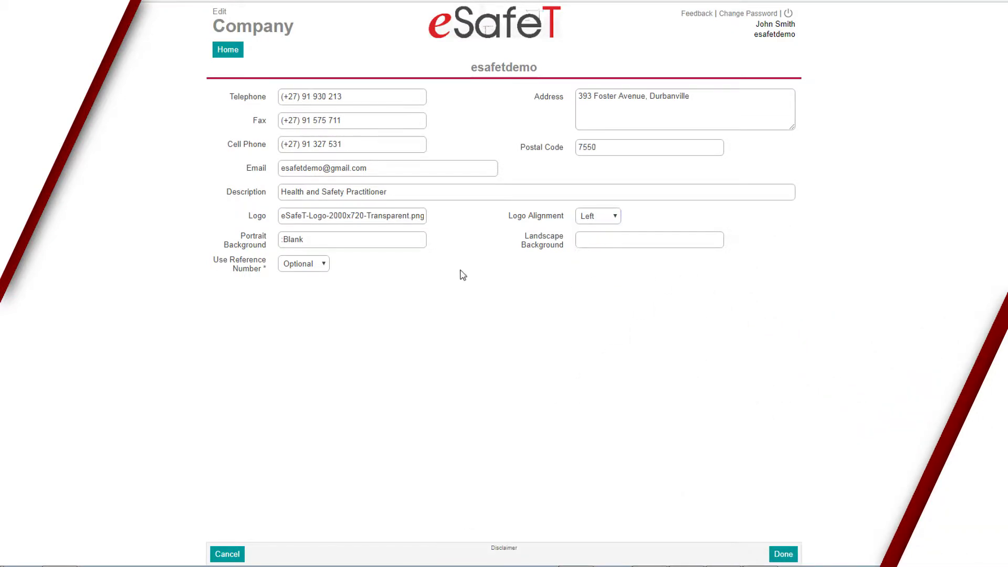
# Delete the current portrait background and set it to Blank.
pyautogui.click(378, 239)
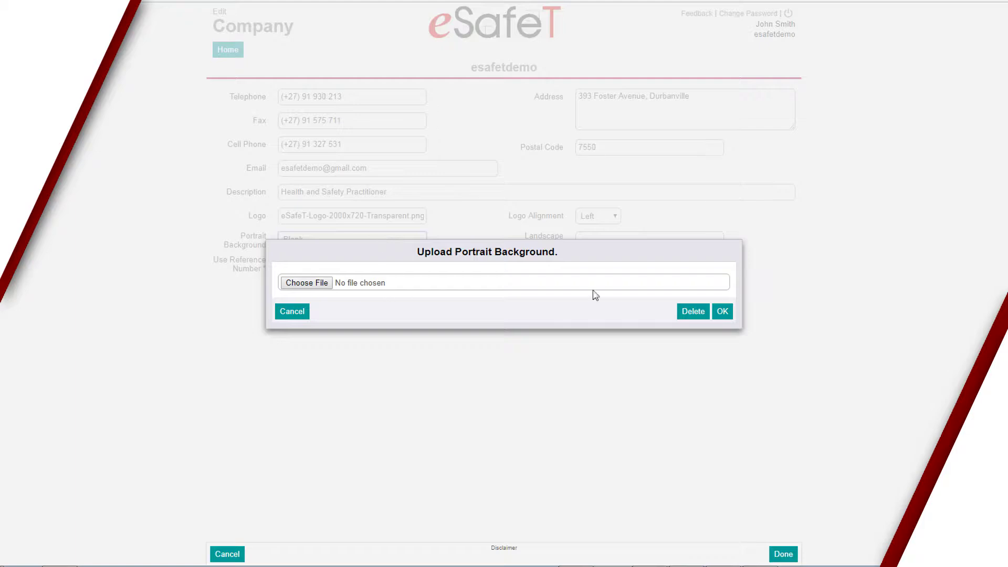
pyautogui.click(692, 314)
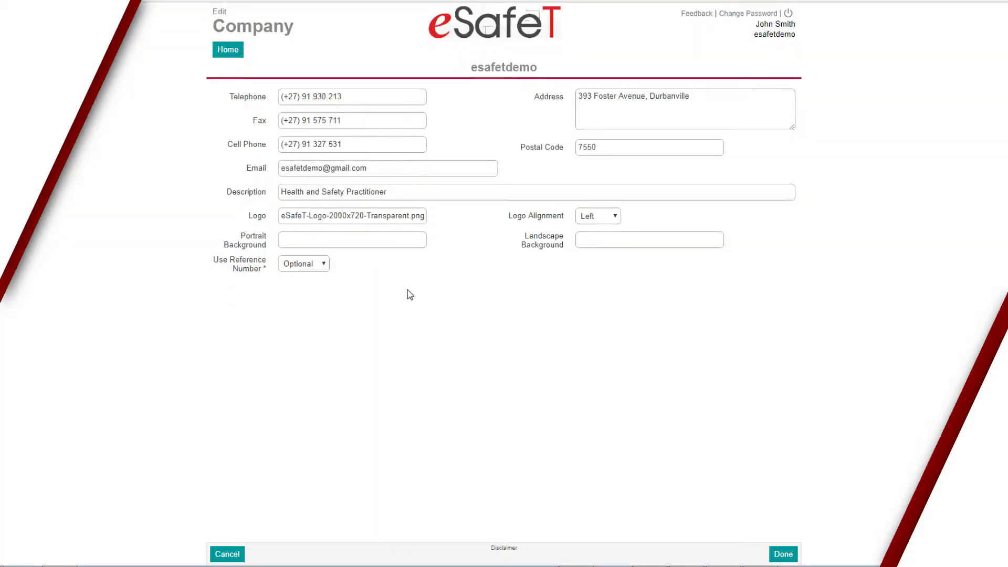
pyautogui.click(335, 238)
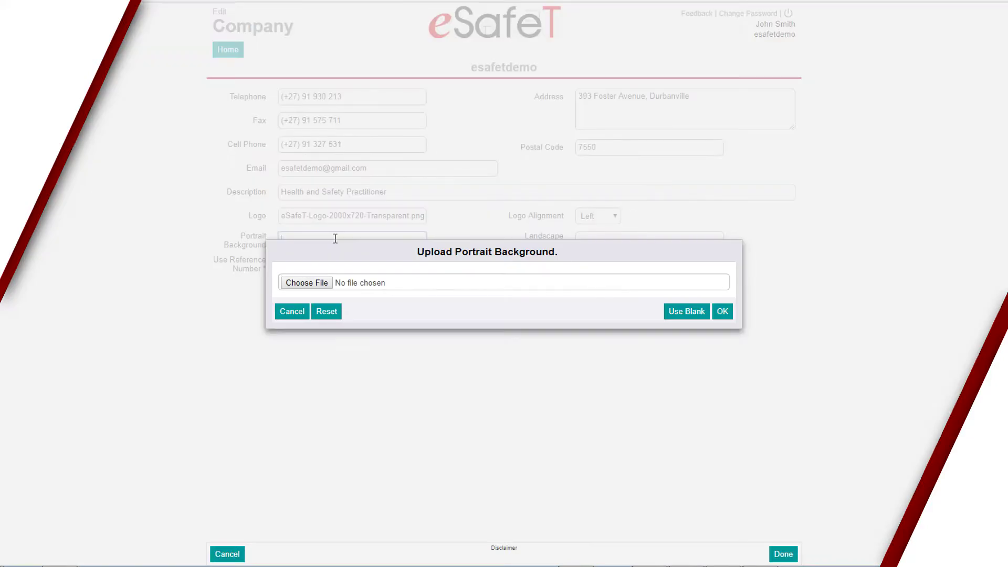
pyautogui.click(327, 313)
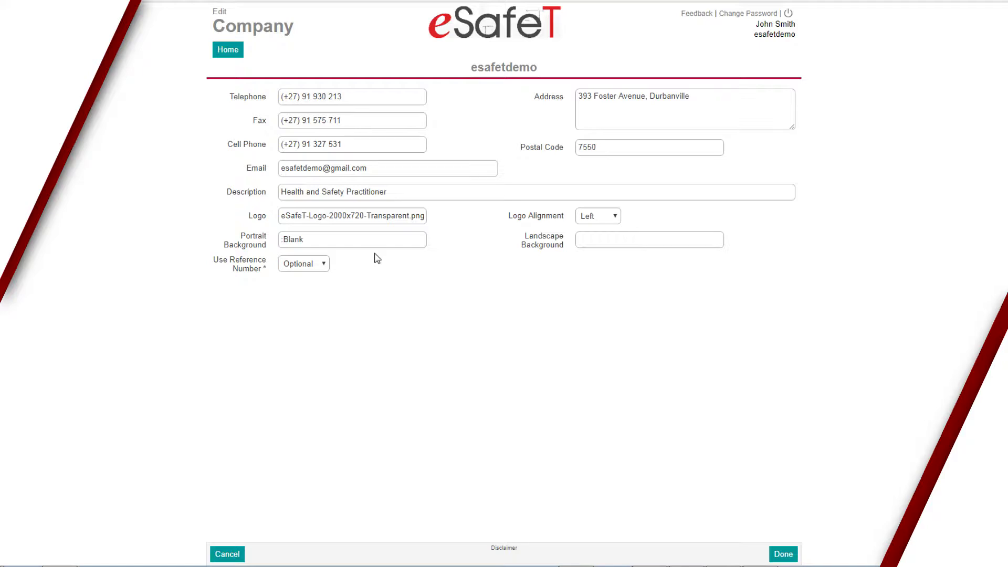
# Remove the company logo, keep Use Reference Number at Optional, and save the company details.
pyautogui.click(374, 216)
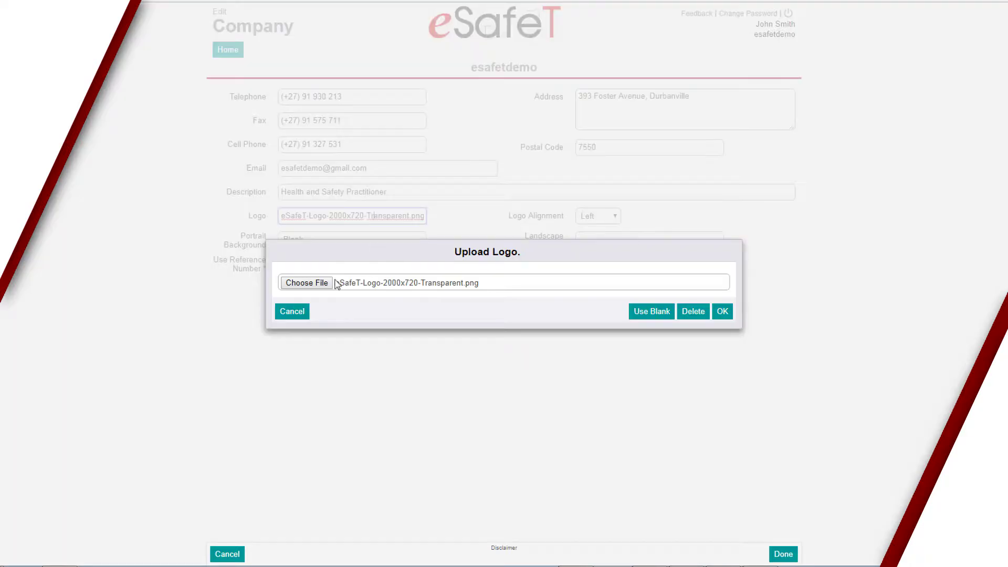
pyautogui.click(693, 312)
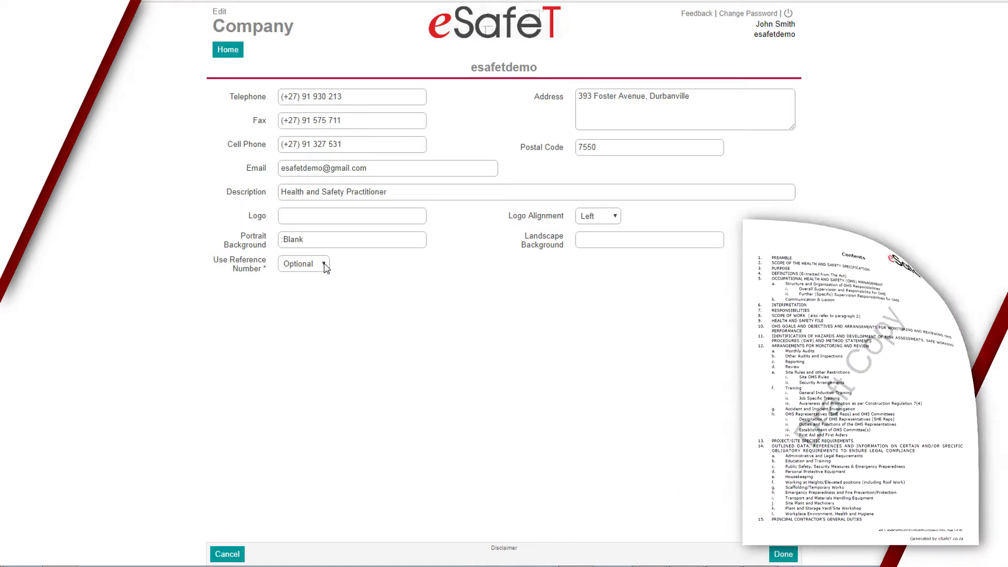
pyautogui.click(325, 265)
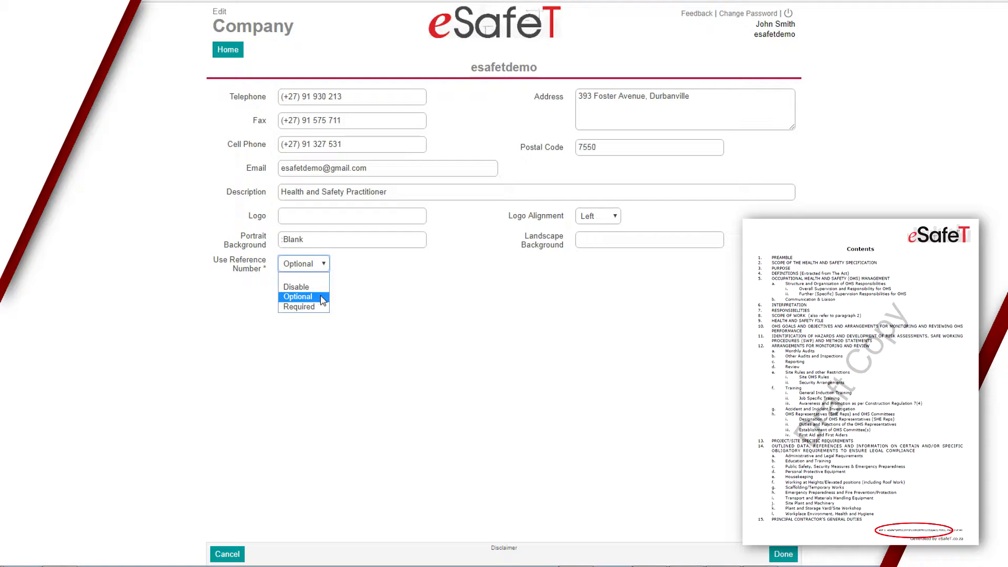
pyautogui.click(432, 308)
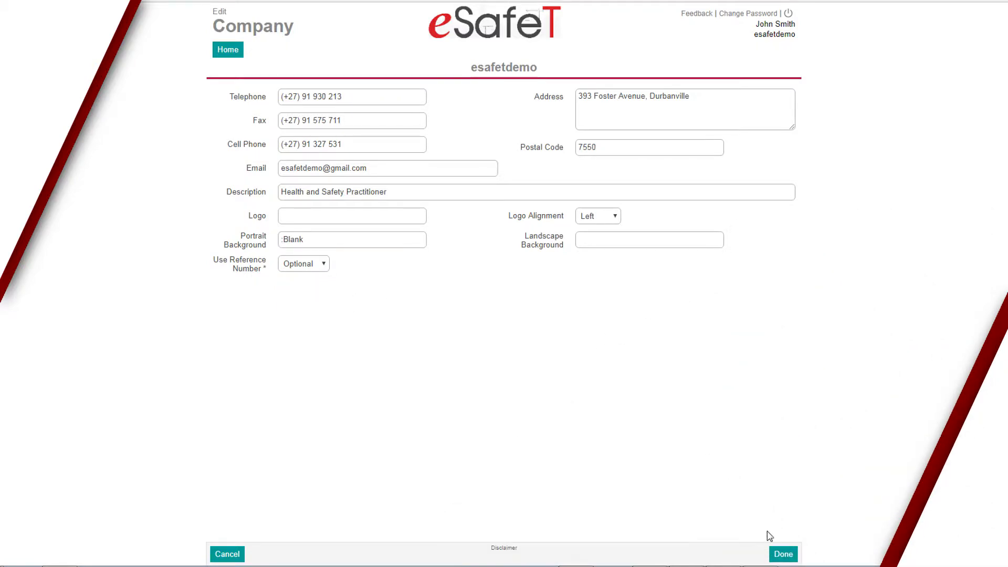
pyautogui.click(783, 554)
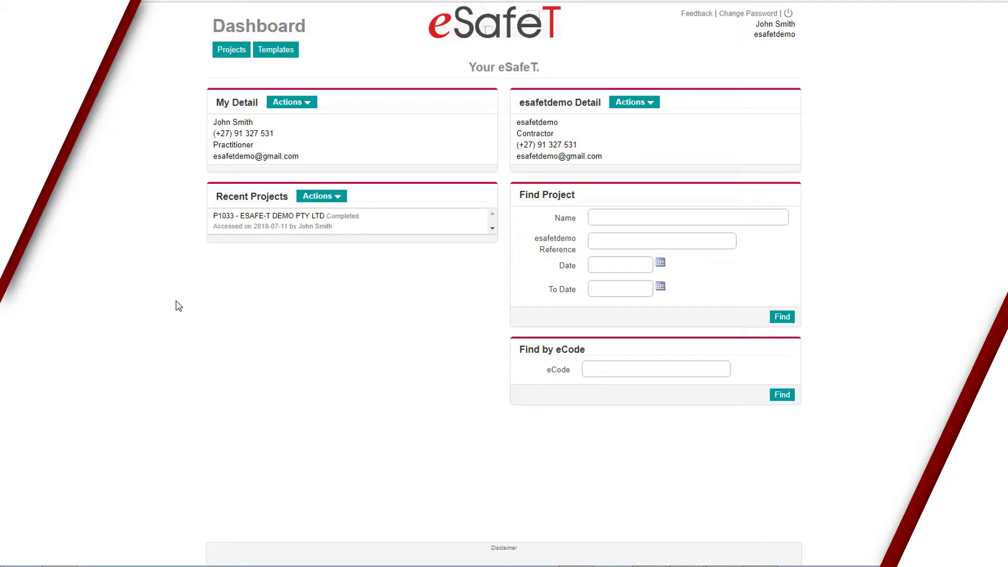
# Start a new safety file under Projects named Esafe-T Demo PTY Ltd.
pyautogui.click(233, 57)
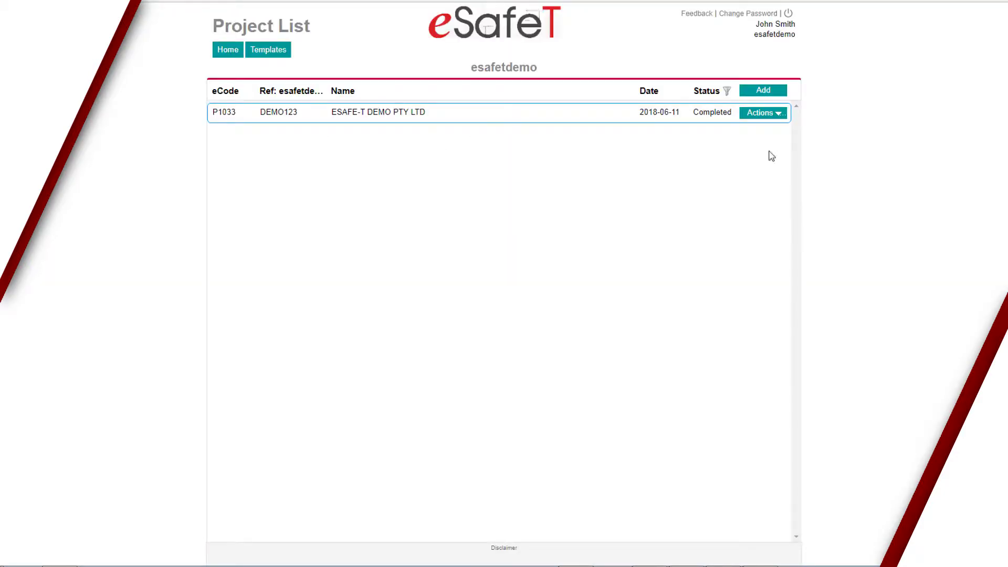
pyautogui.click(772, 93)
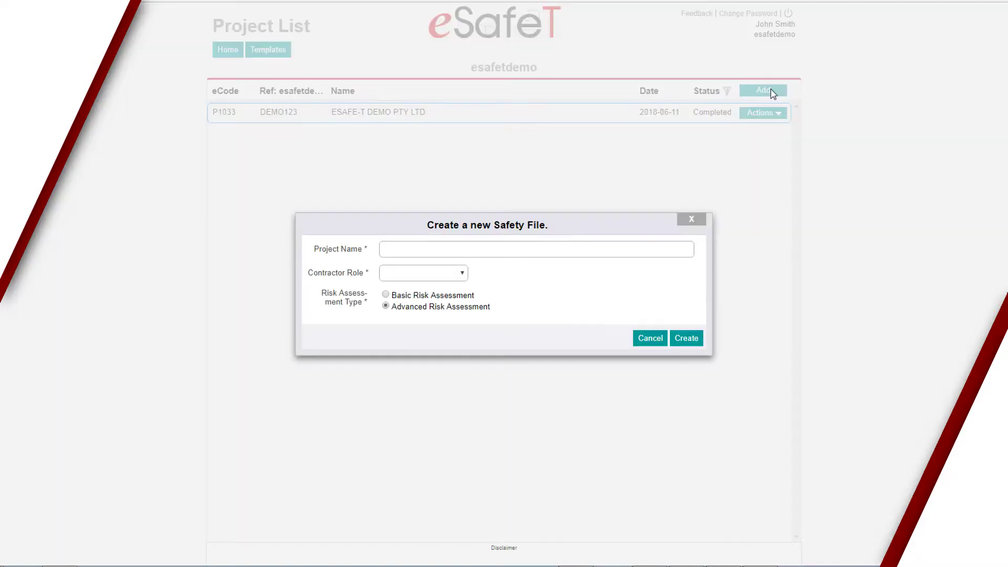
pyautogui.click(400, 247)
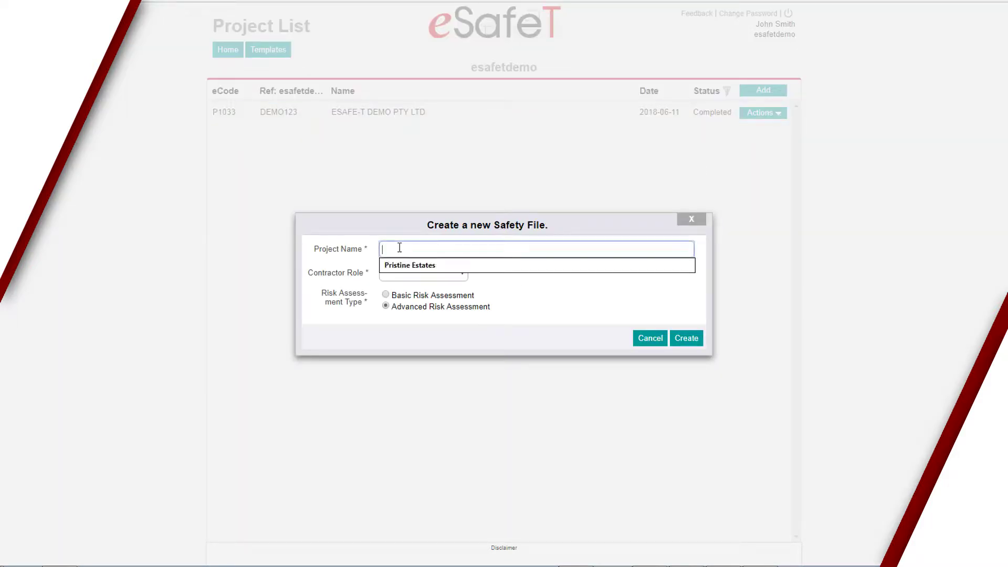
pyautogui.write('Esafe-T Demo PTY Ltd')
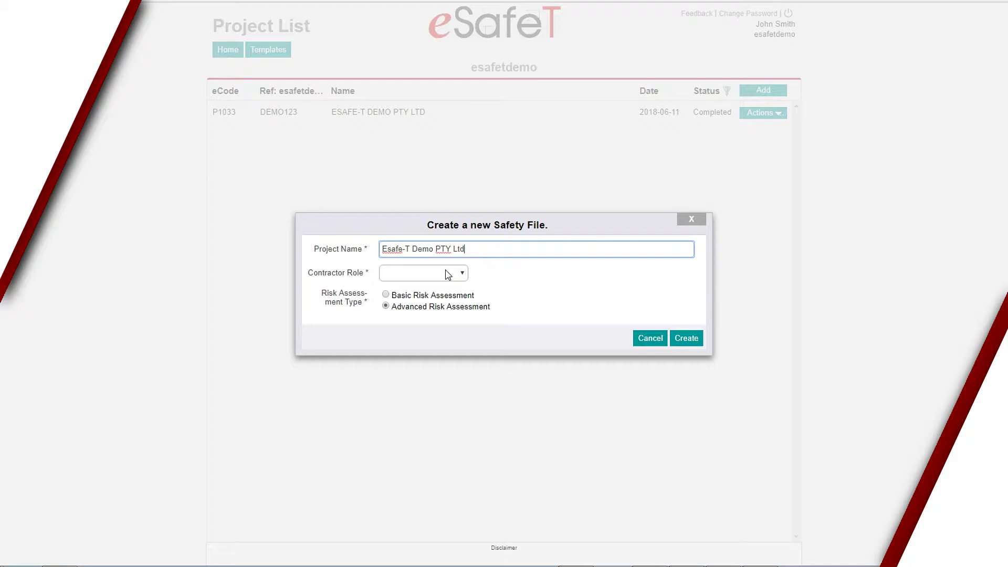
# Set the contractor role to Contractor, after briefly trying Principal Contractor.
pyautogui.click(448, 275)
pyautogui.click(444, 297)
pyautogui.click(455, 278)
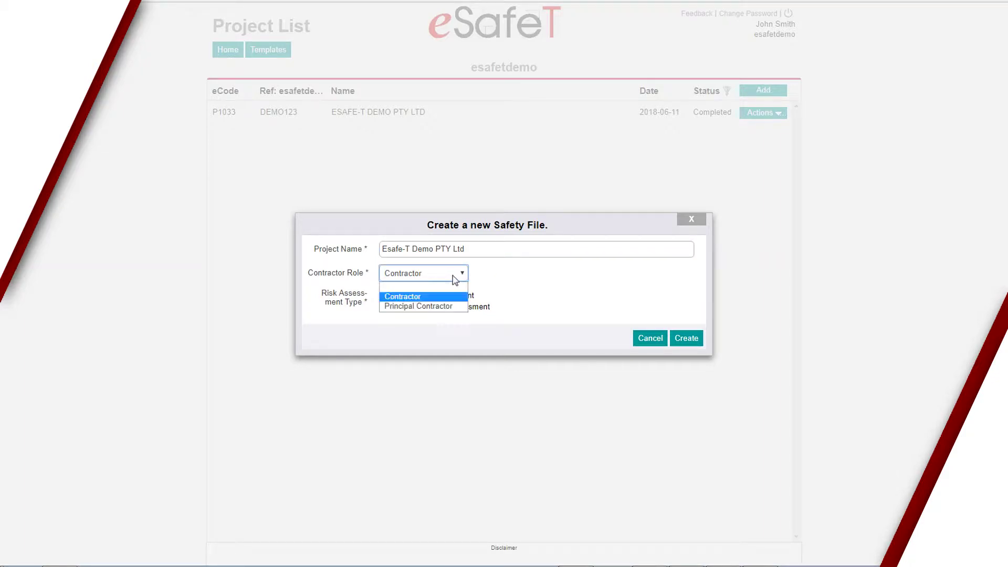
pyautogui.click(444, 307)
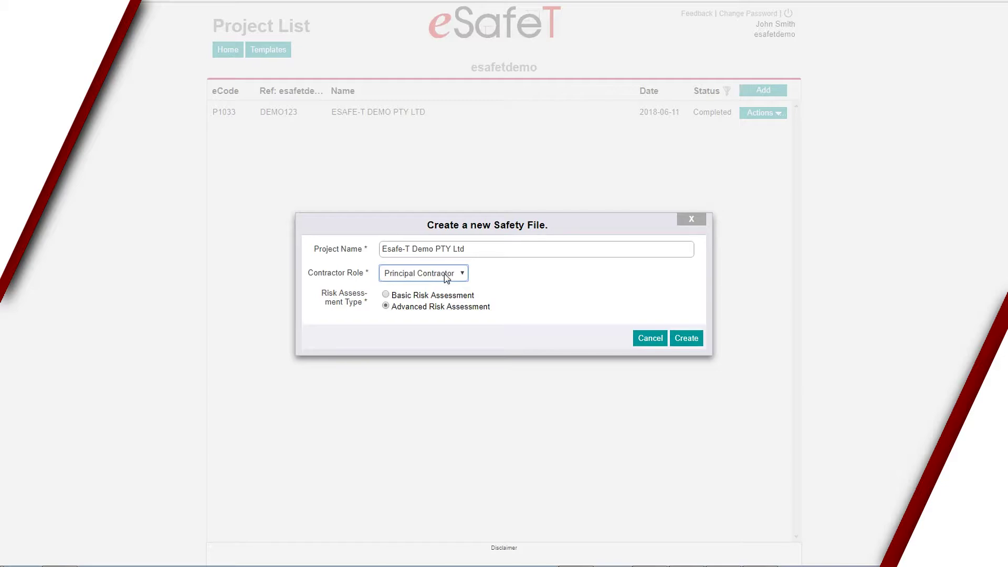
pyautogui.click(447, 273)
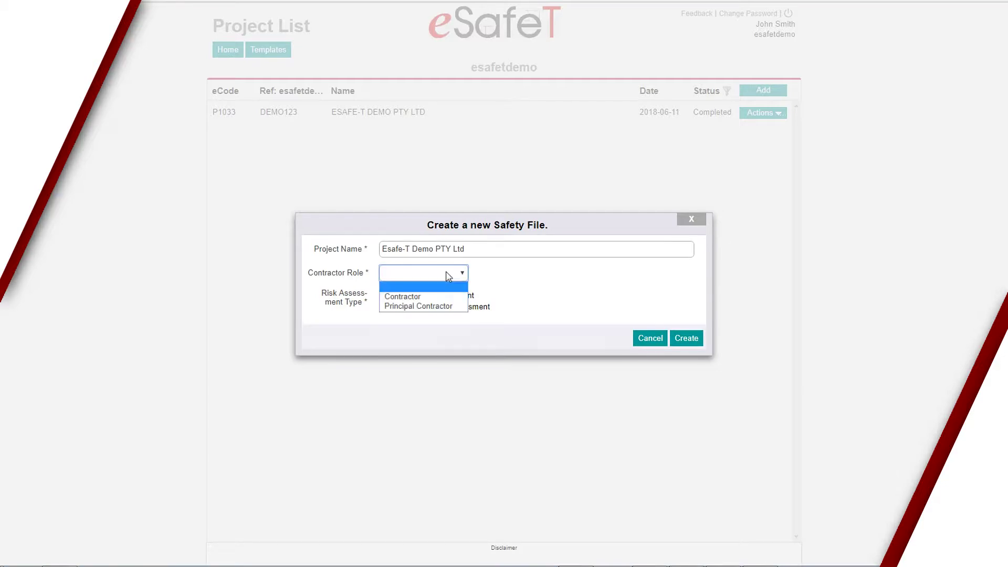
pyautogui.click(429, 297)
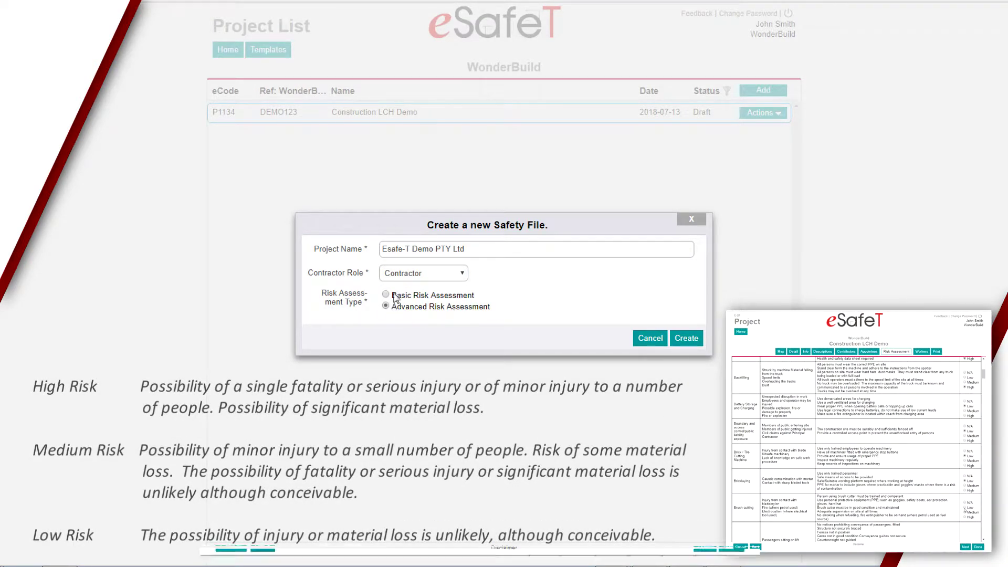
# Switch the risk assessment type to Basic.
pyautogui.click(387, 295)
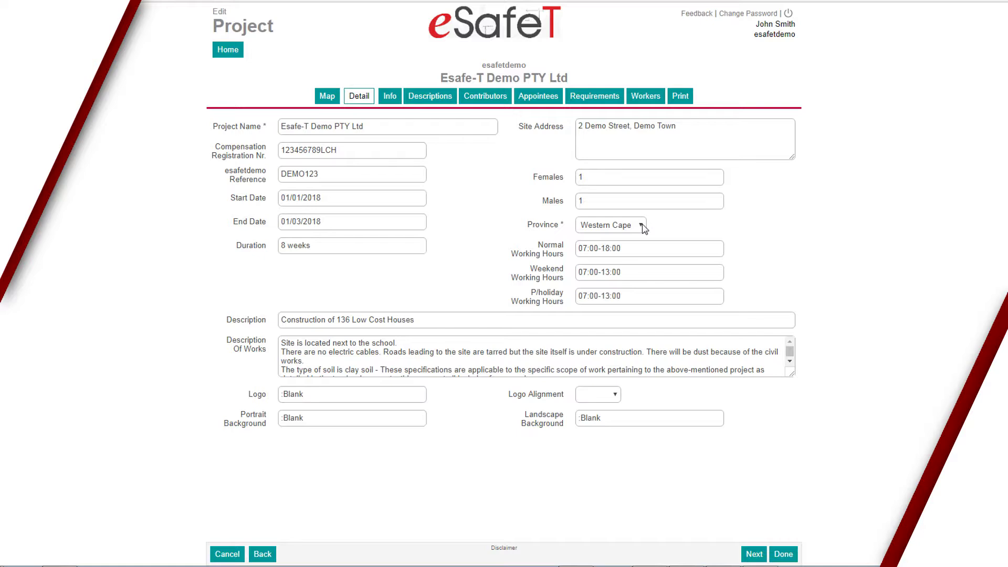
# Keep Western Cape as province and save the Description of Works on the school-adjacent, phased site.
pyautogui.click(642, 226)
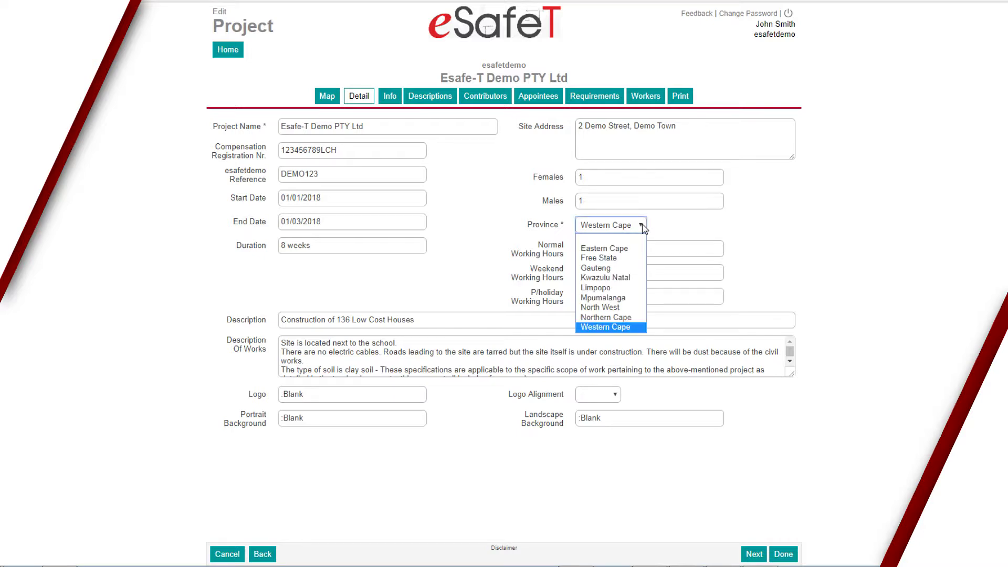
pyautogui.click(623, 334)
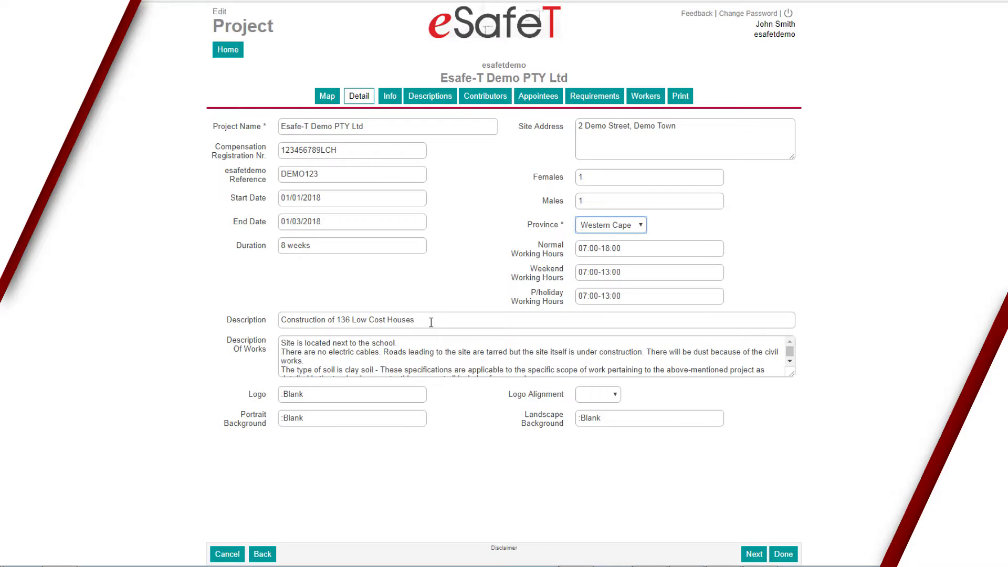
pyautogui.click(397, 342)
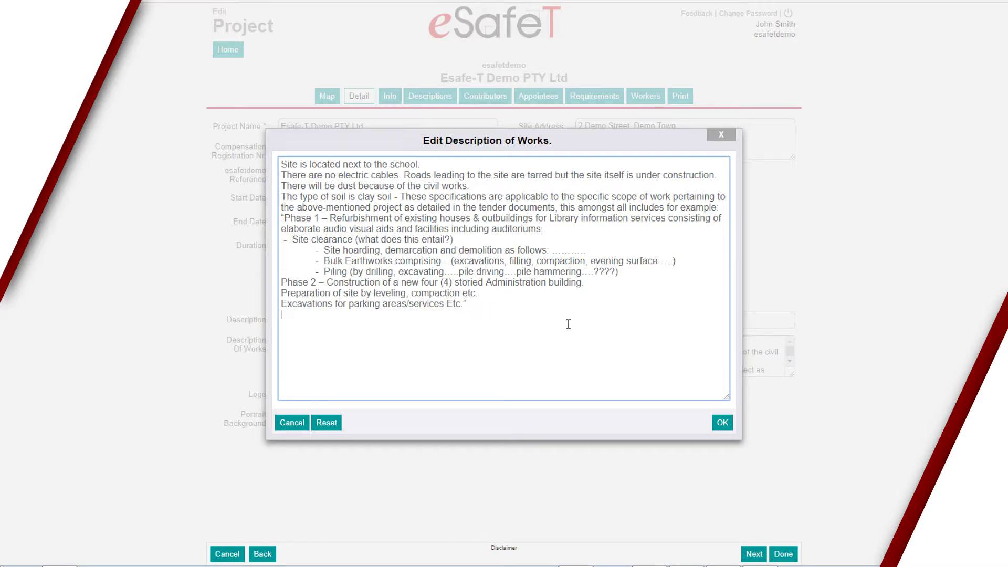
pyautogui.click(722, 422)
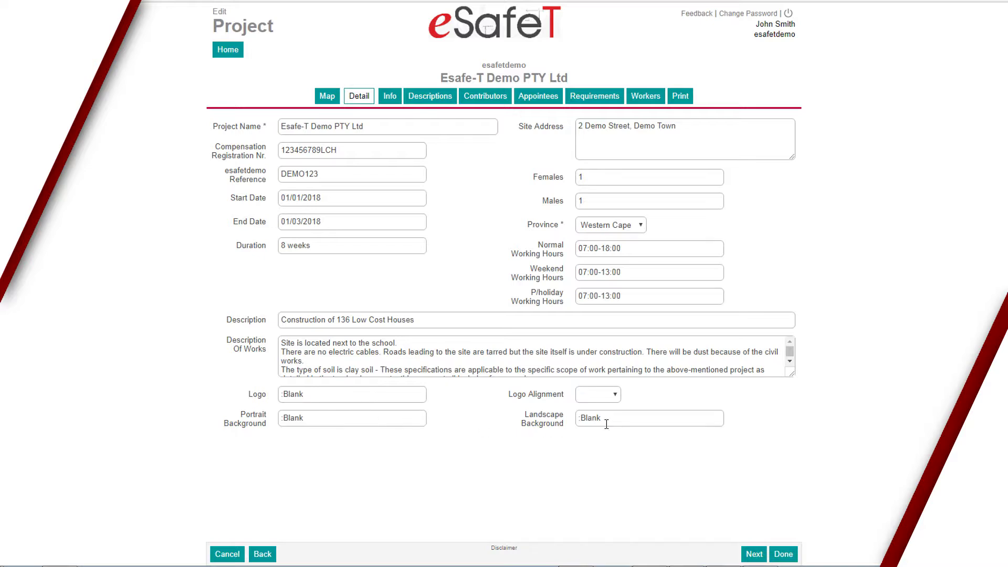
pyautogui.click(353, 393)
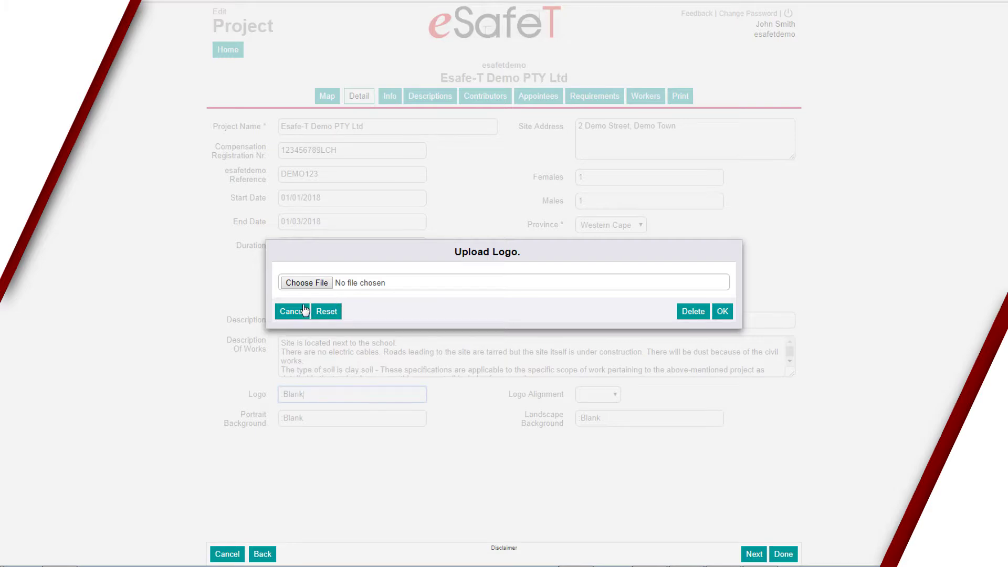
# Choose an image file to upload as the project logo.
pyautogui.click(304, 282)
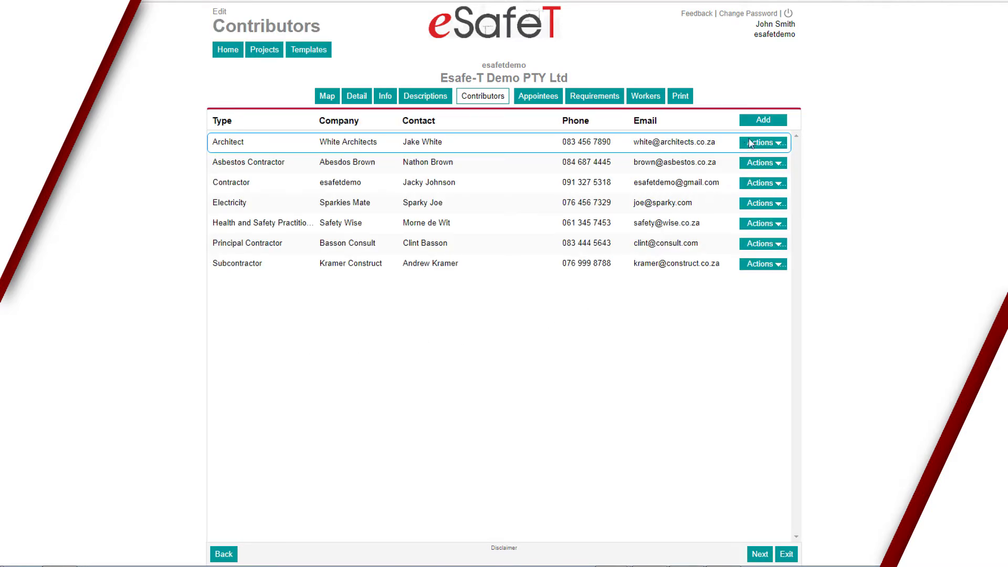
# Add a Designer contributor to the project.
pyautogui.click(765, 120)
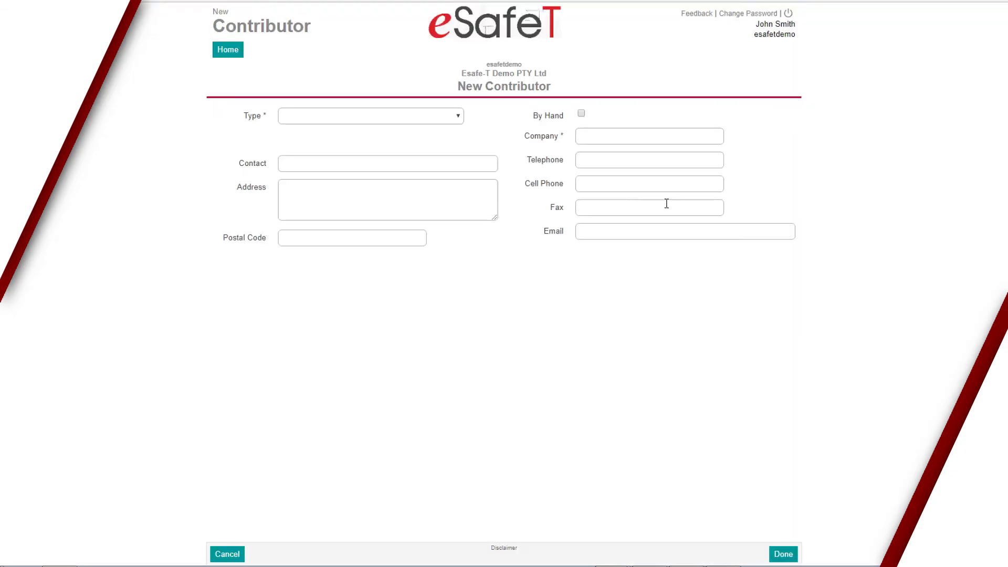
pyautogui.click(378, 116)
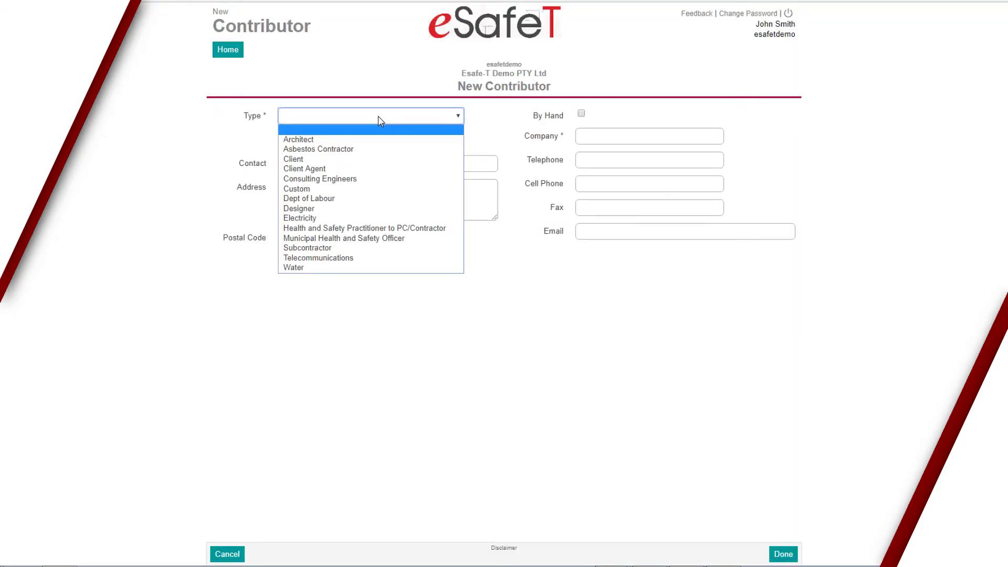
pyautogui.click(361, 210)
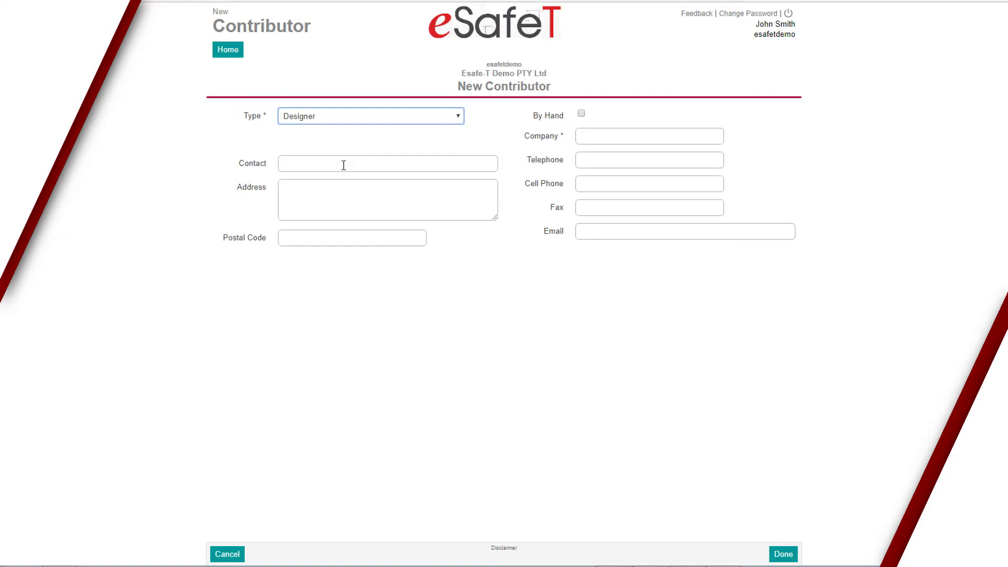
pyautogui.click(783, 558)
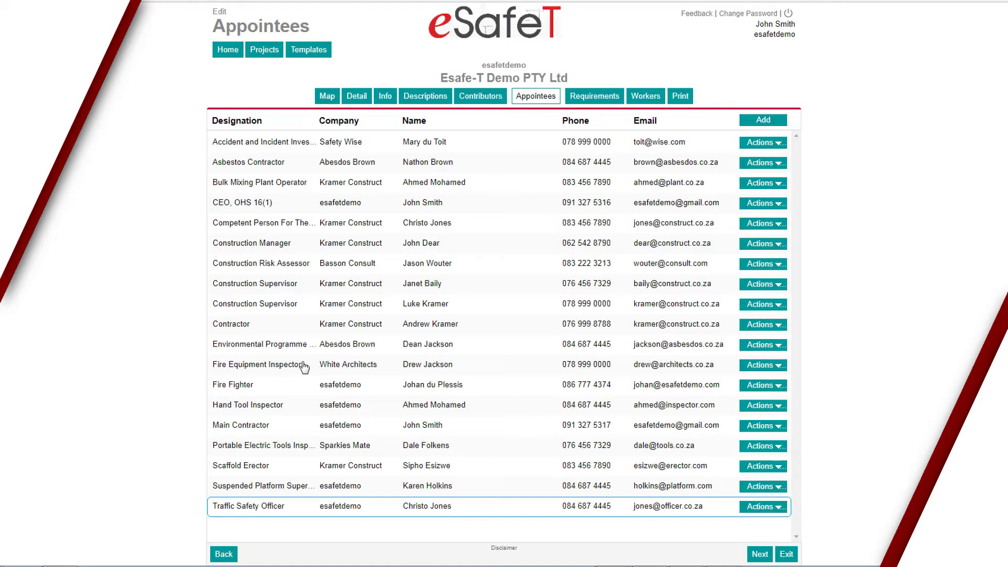
# Add a Competent Person Confined Spaces appointee and continue to Requirements.
pyautogui.click(758, 122)
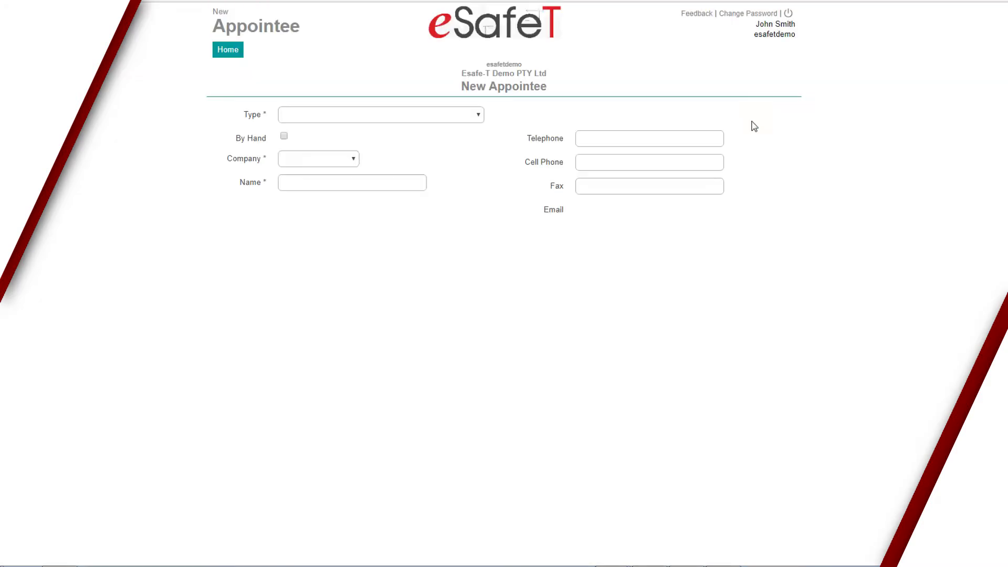
pyautogui.click(400, 117)
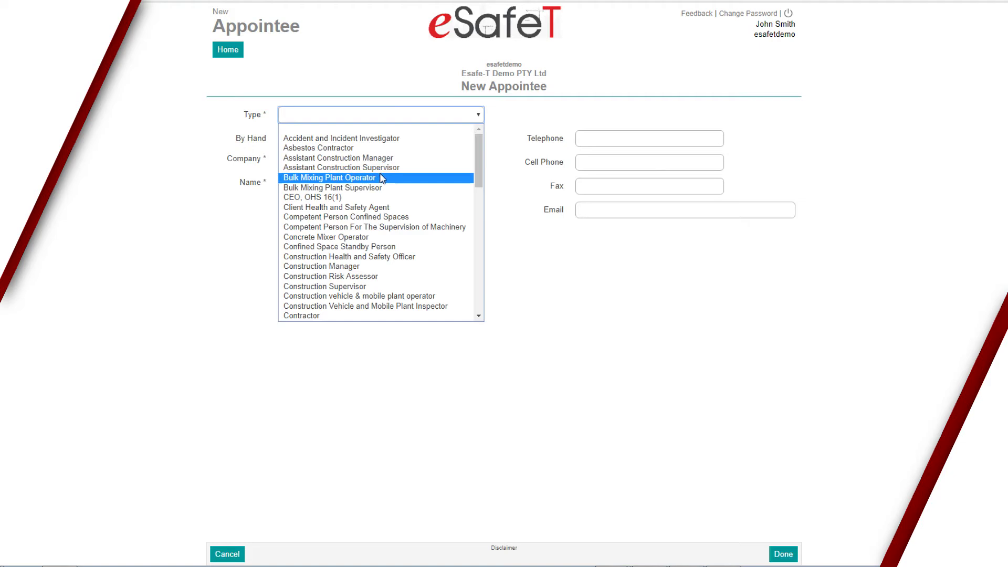
pyautogui.click(382, 218)
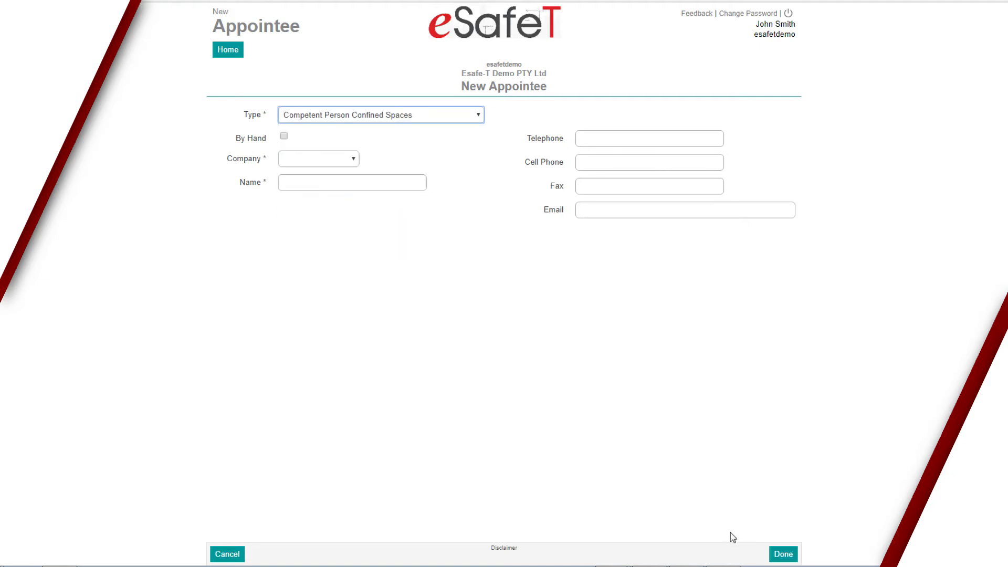
pyautogui.click(782, 555)
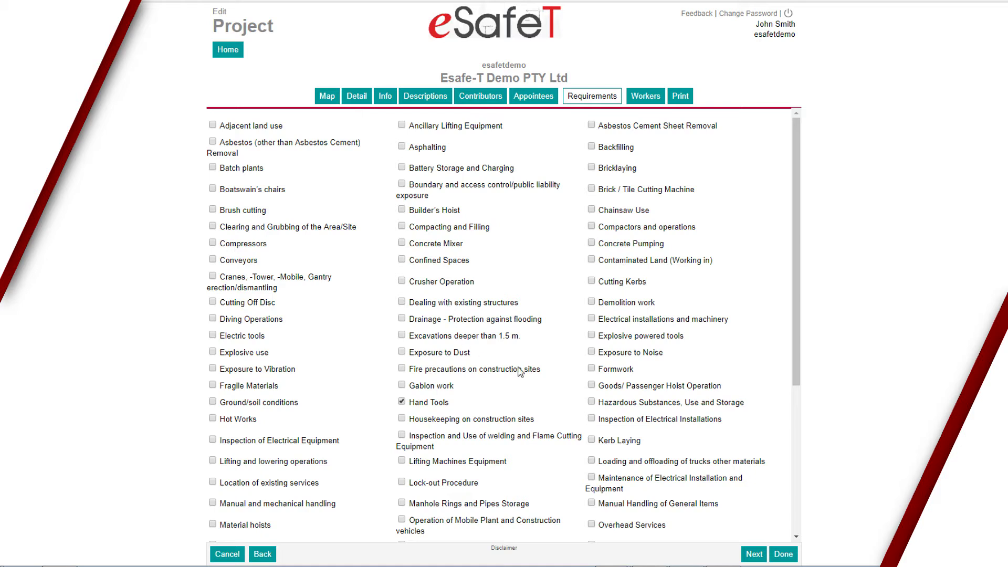
# Import one worker from workers.xlsx and continue to the Print analysis step.
pyautogui.click(756, 555)
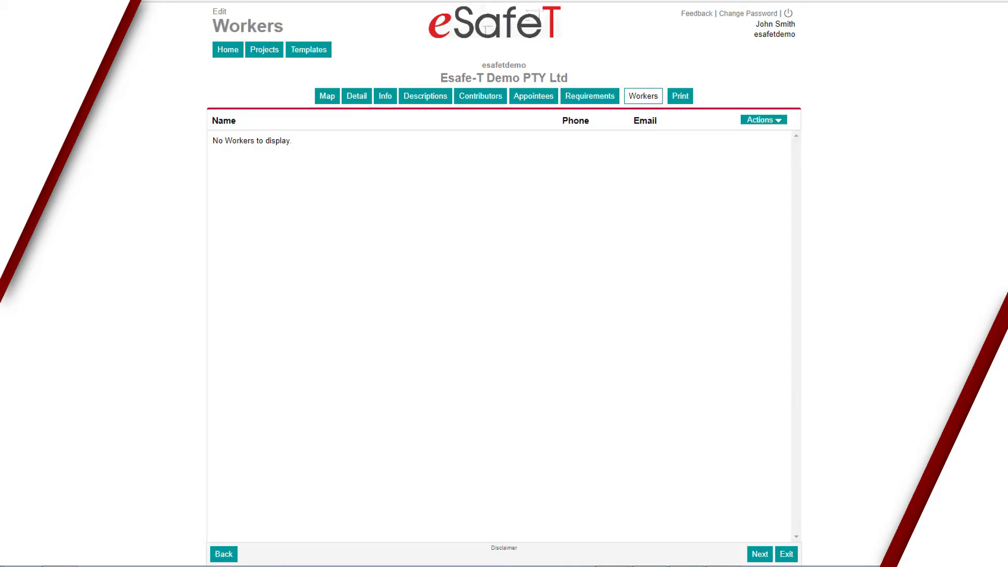
pyautogui.click(771, 120)
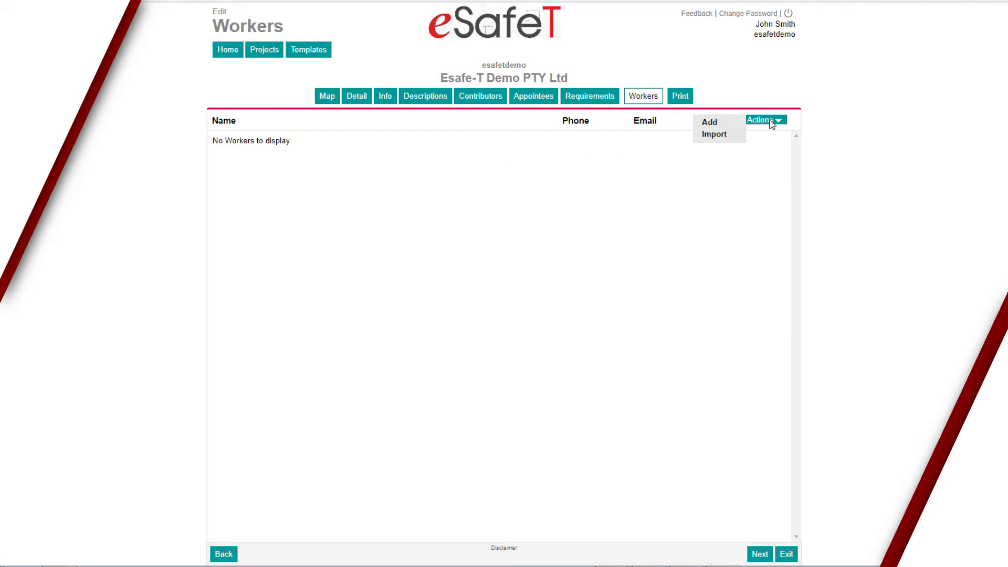
pyautogui.click(714, 134)
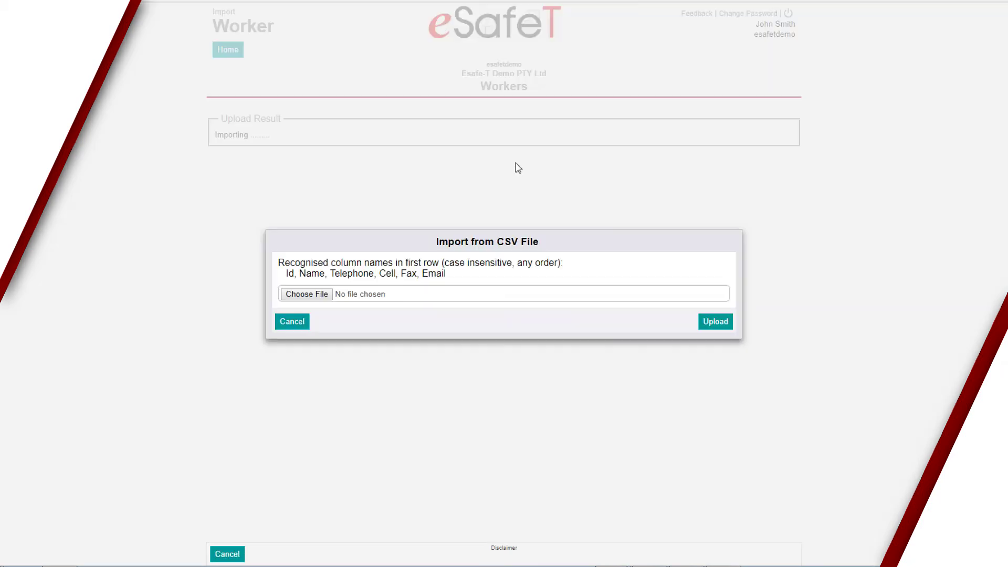
pyautogui.click(316, 295)
pyautogui.click(202, 30)
pyautogui.click(315, 212)
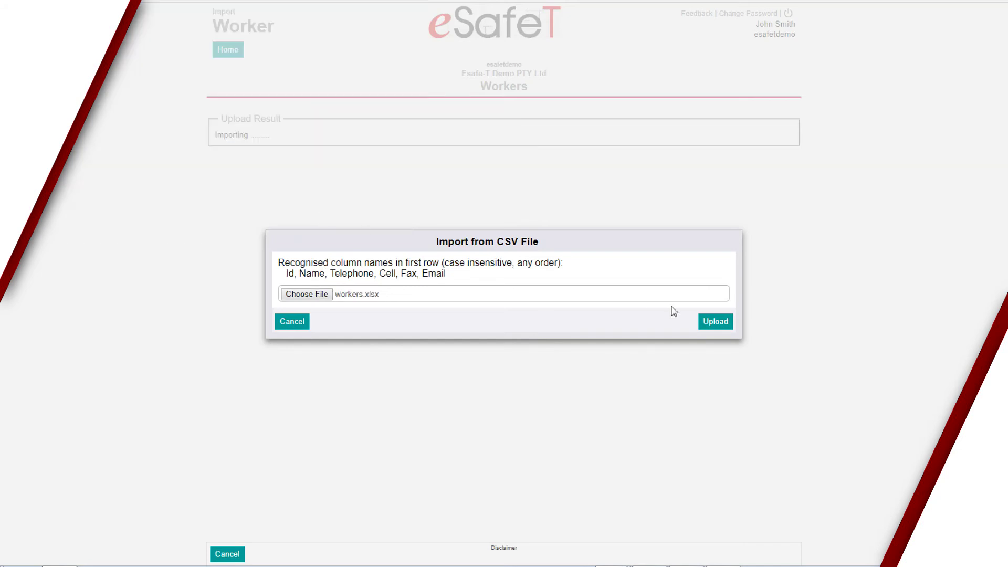
pyautogui.click(722, 322)
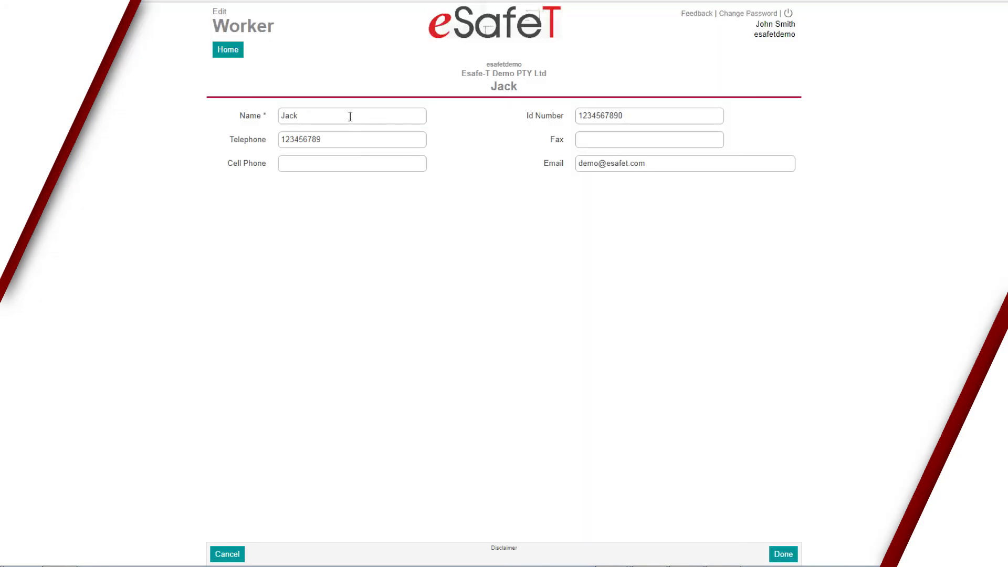
pyautogui.click(786, 557)
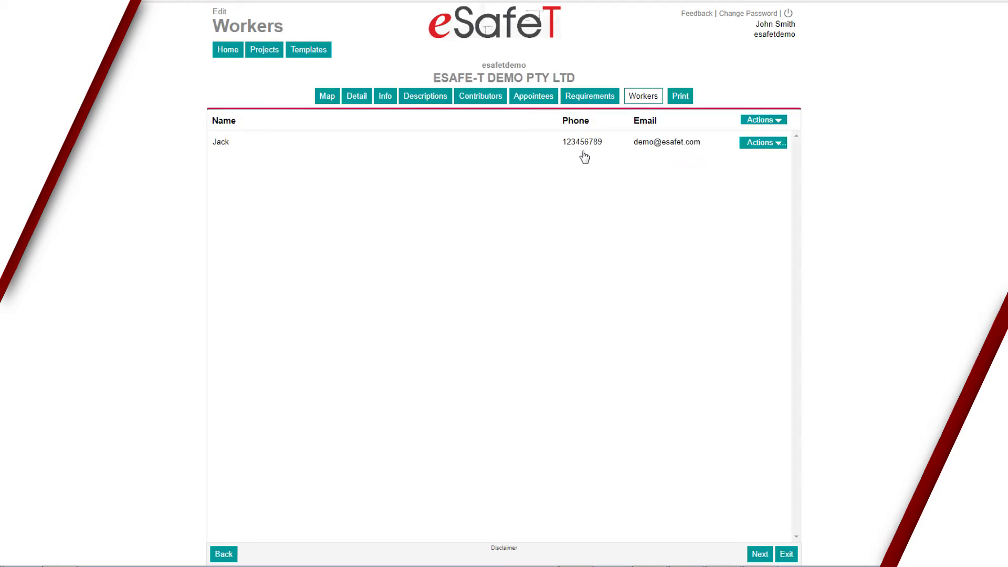
pyautogui.click(763, 555)
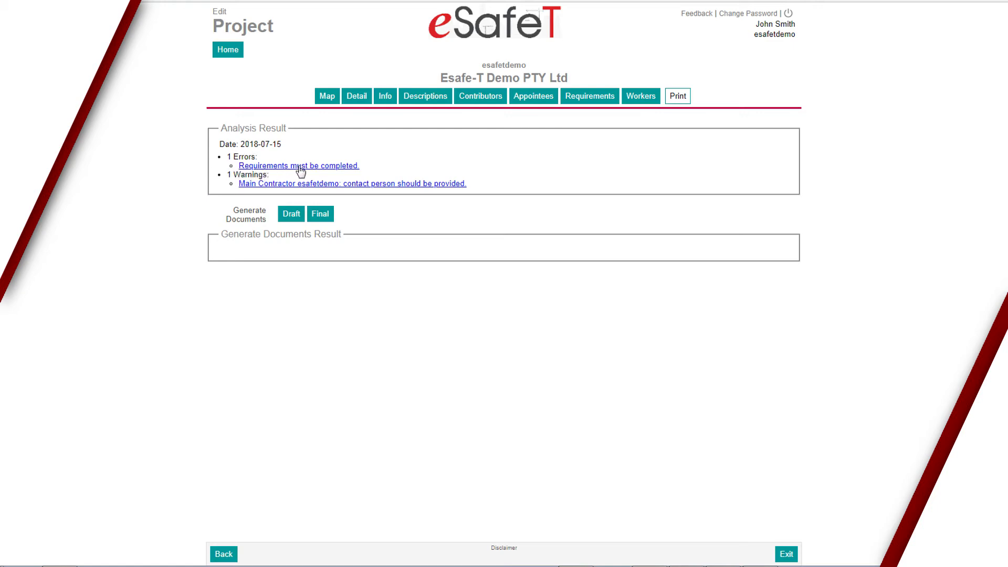
# Generate the eleven DEMO123 draft PDFs, then start buying one individual Safety File at R 1 000,00.
pyautogui.click(323, 167)
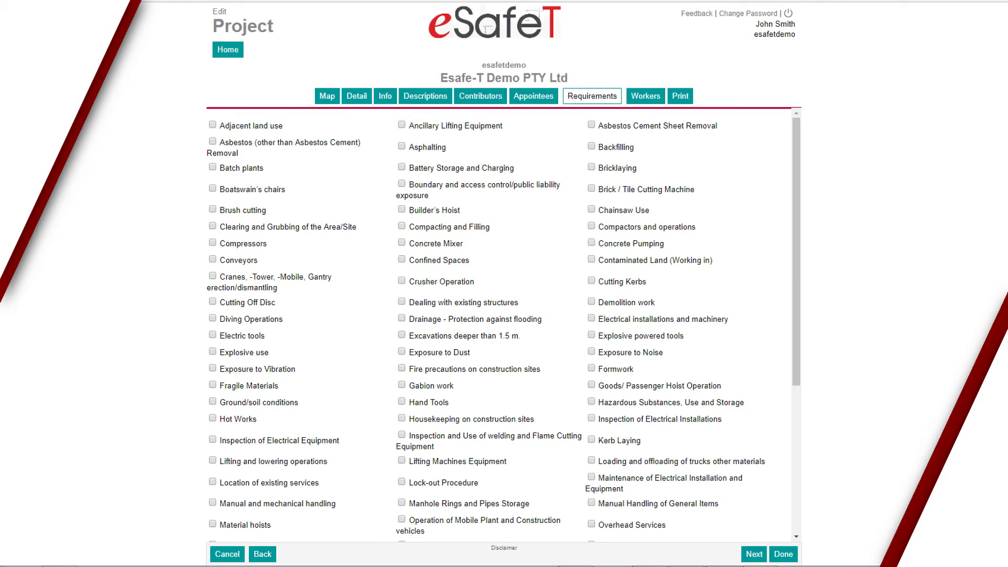
pyautogui.hotkey('alt', 'Left')
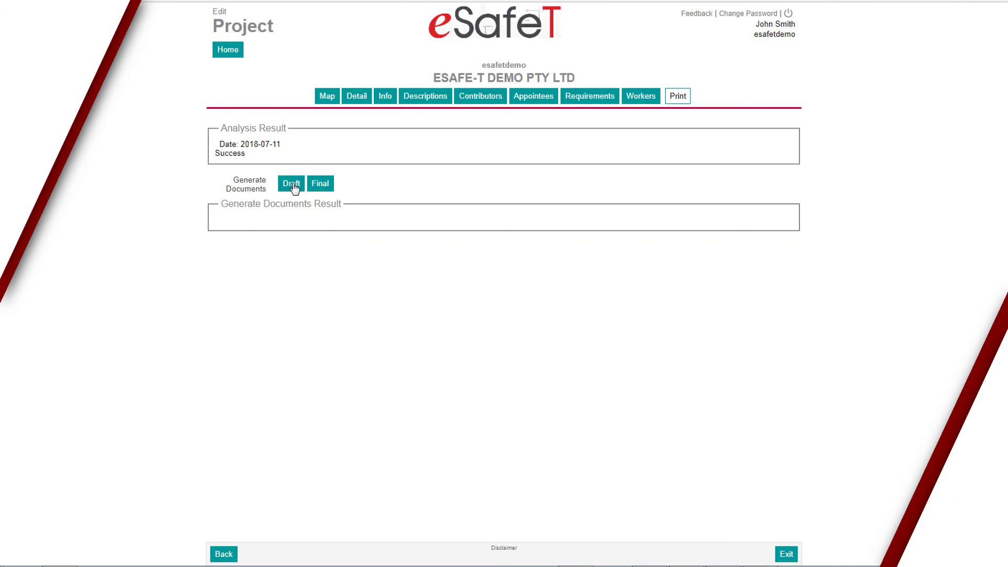
pyautogui.click(292, 184)
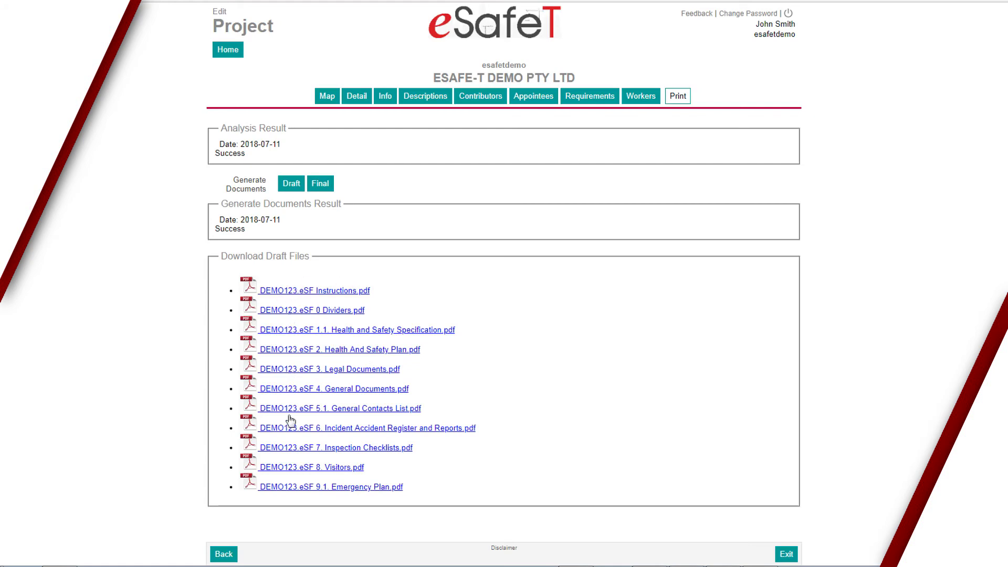
pyautogui.click(322, 186)
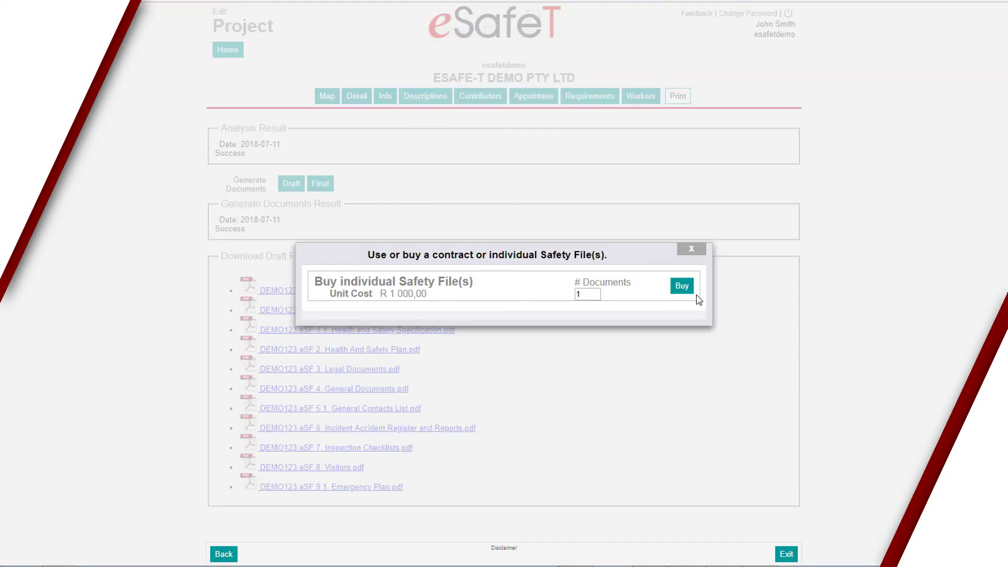
pyautogui.click(684, 288)
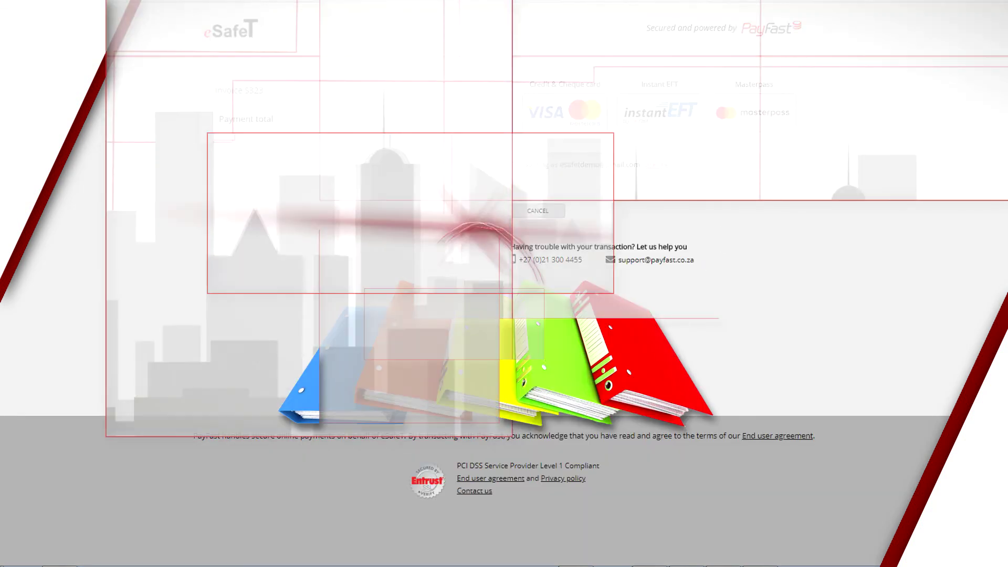